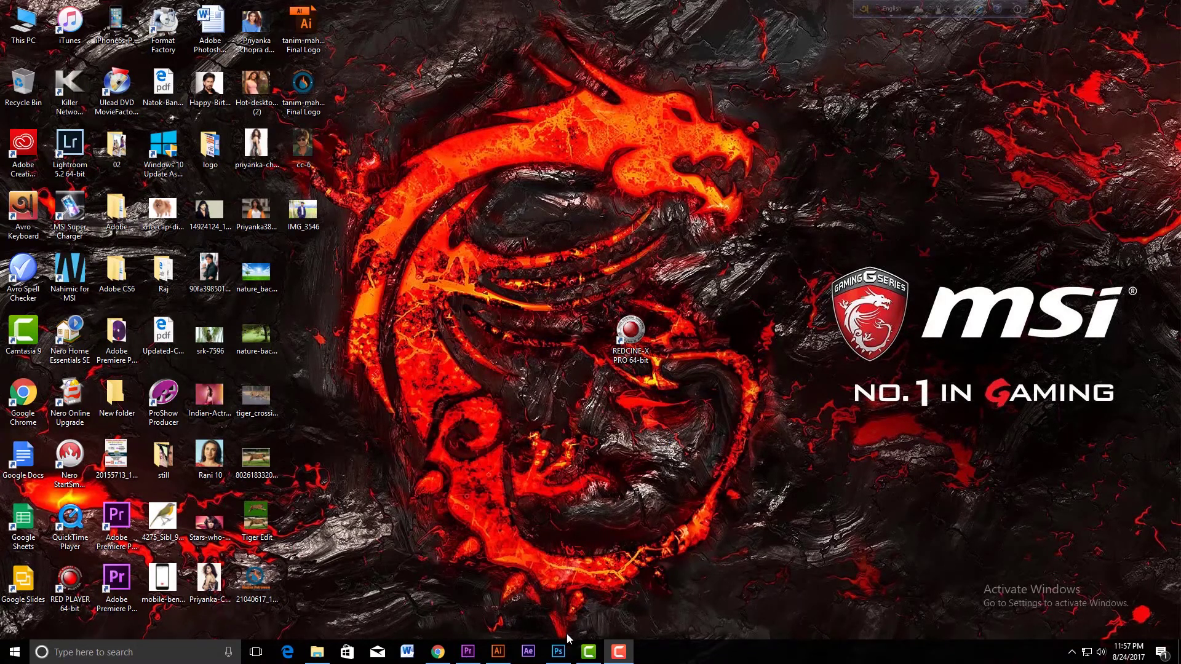
# Step: Bring up the maximized Photoshop window from the taskbar
pyautogui.click(558, 651)
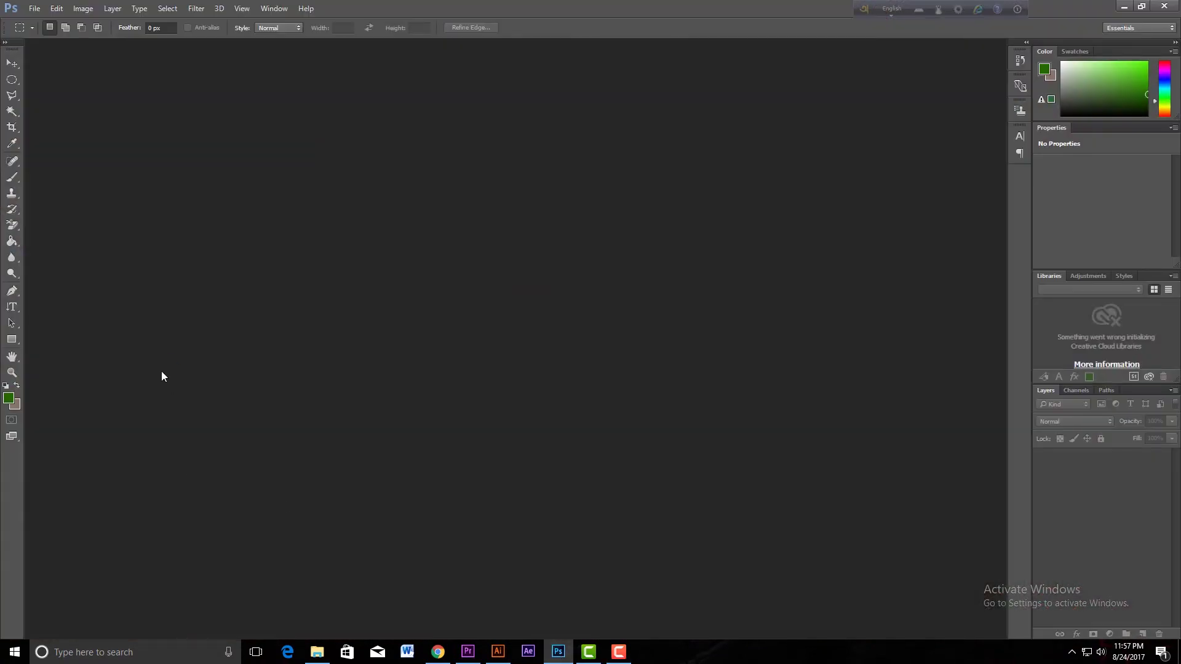
# Step: Start a new blank document with width 35 and height 45
pyautogui.click(34, 9)
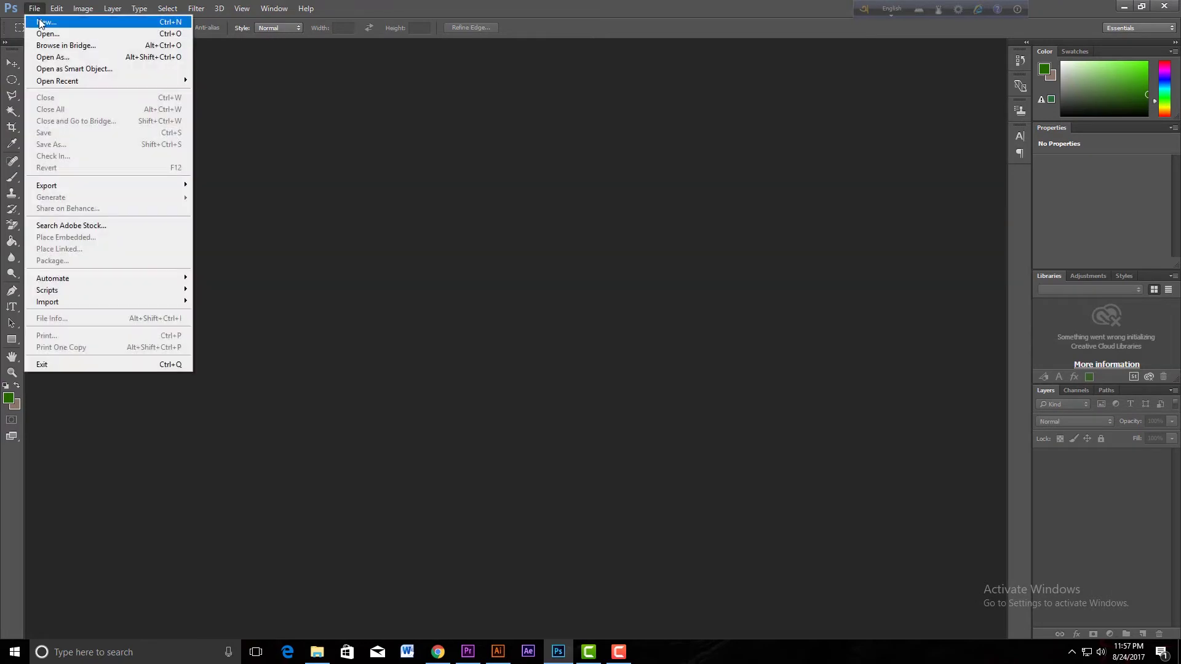
pyautogui.click(43, 22)
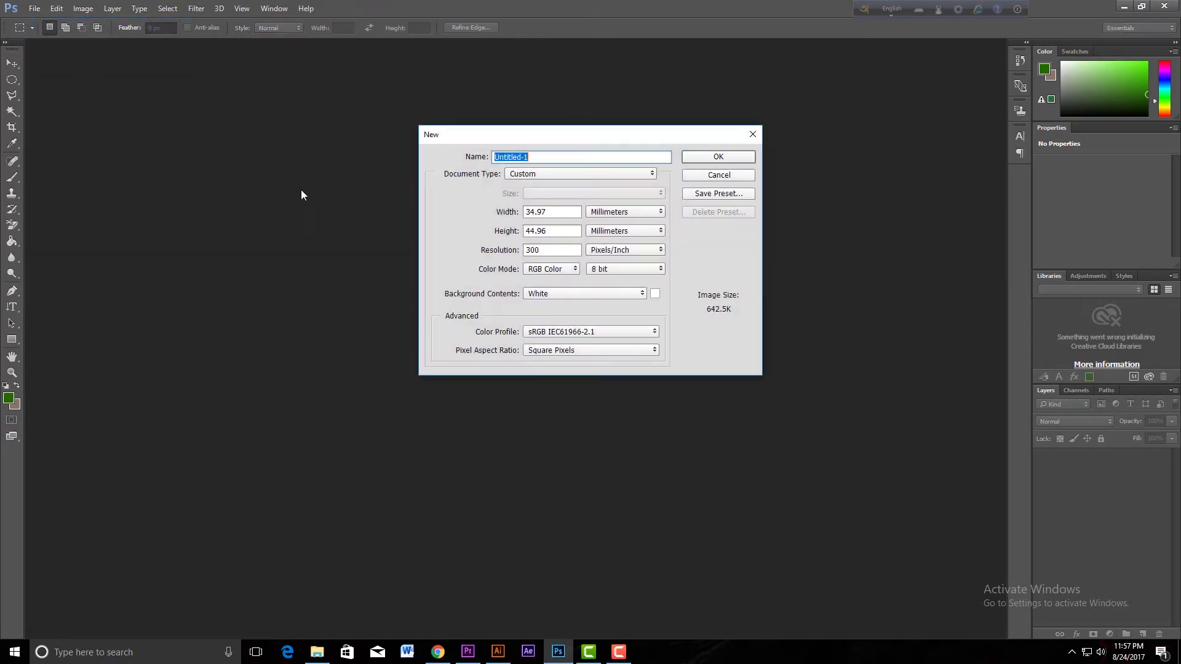
pyautogui.click(557, 212)
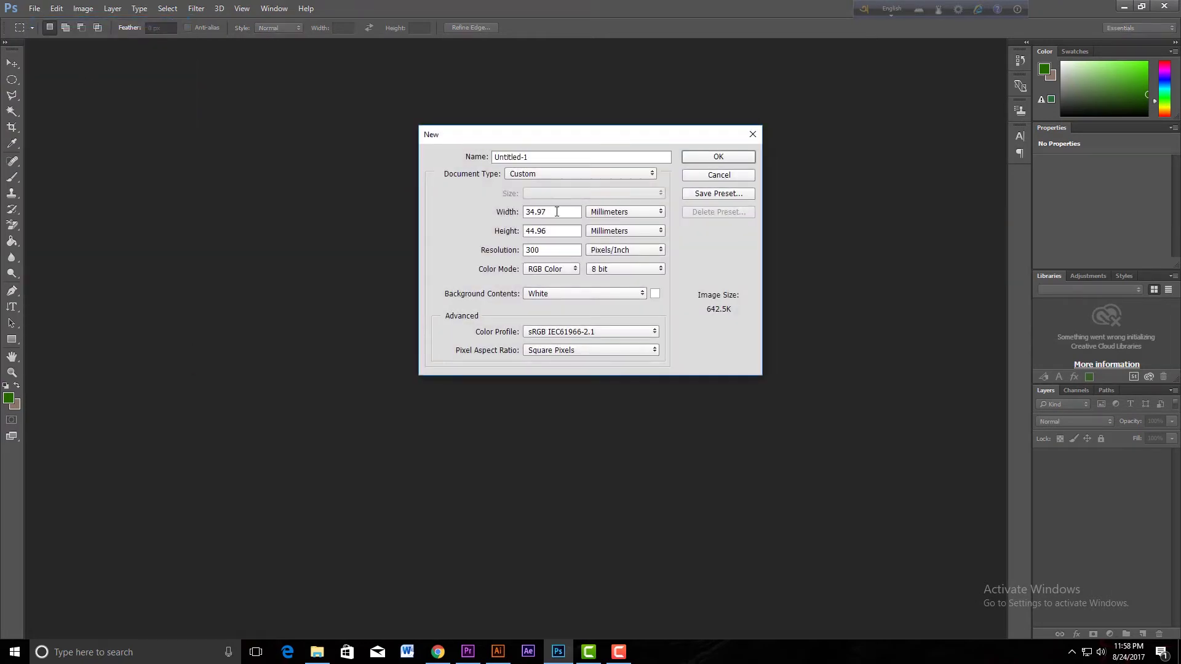
pyautogui.moveTo(557, 211); pyautogui.dragTo(497, 210)
pyautogui.write('35')
pyautogui.moveTo(557, 231); pyautogui.dragTo(488, 224)
pyautogui.write('45')
# Step: Set the size units to centimetres and create the 3.5 × 4.5 cm, 300 ppi document
pyautogui.click(628, 215)
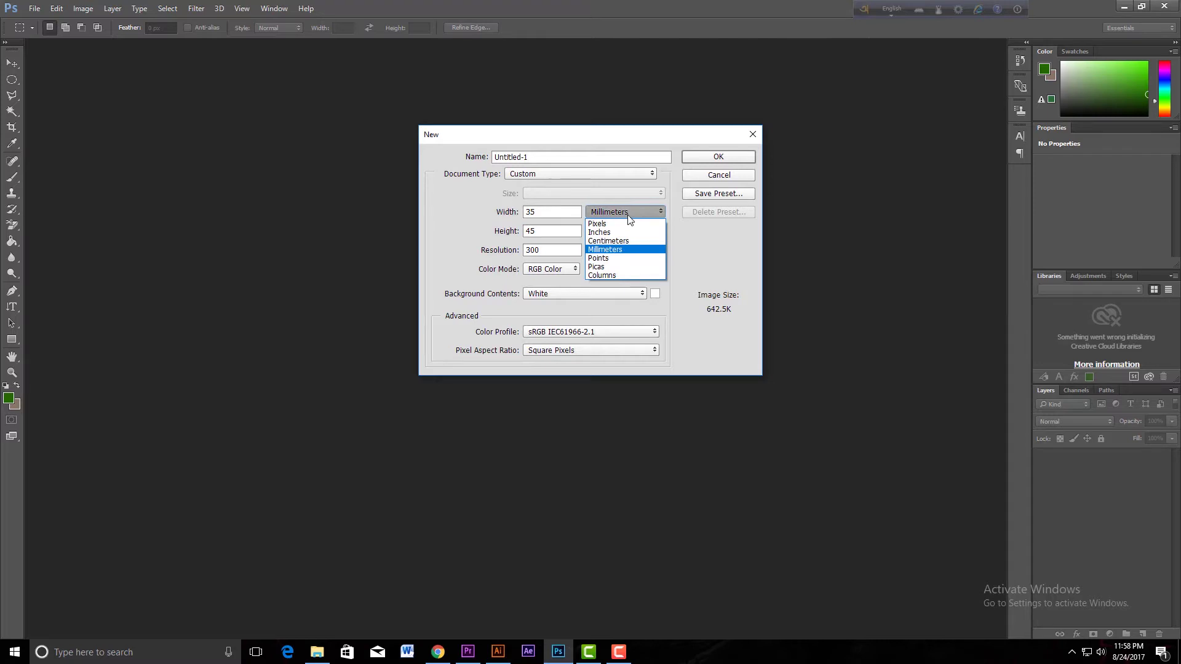
pyautogui.click(627, 241)
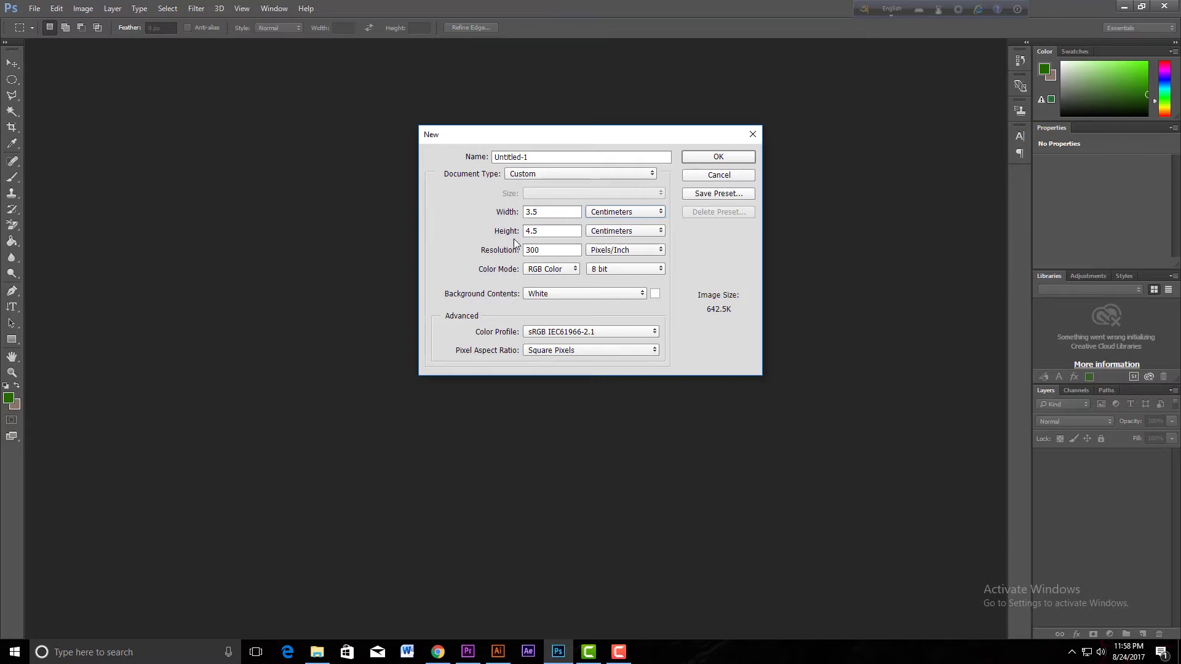
pyautogui.click(618, 212)
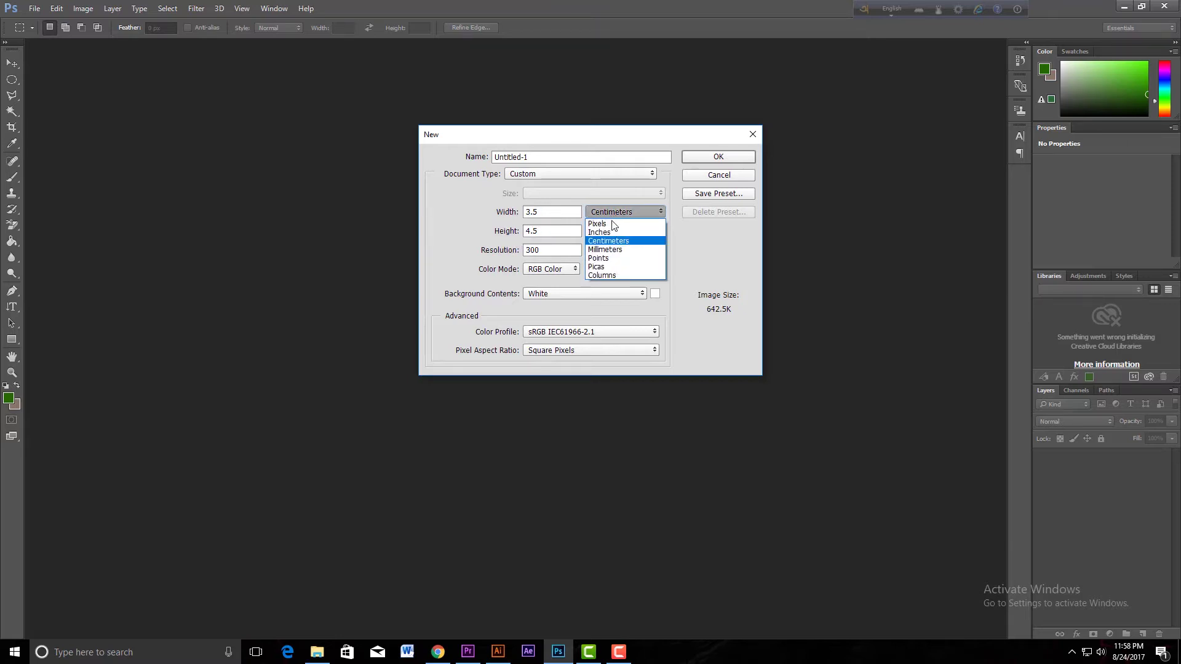
pyautogui.click(613, 251)
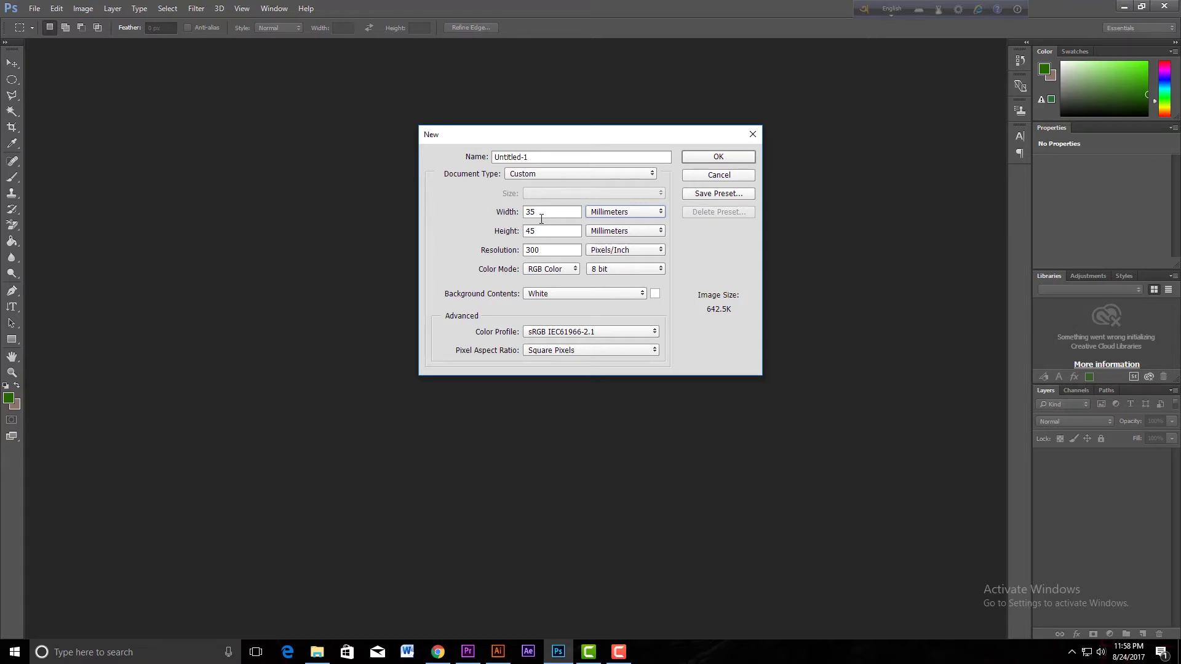
pyautogui.scroll(2, 616, 212)
pyautogui.click(628, 210)
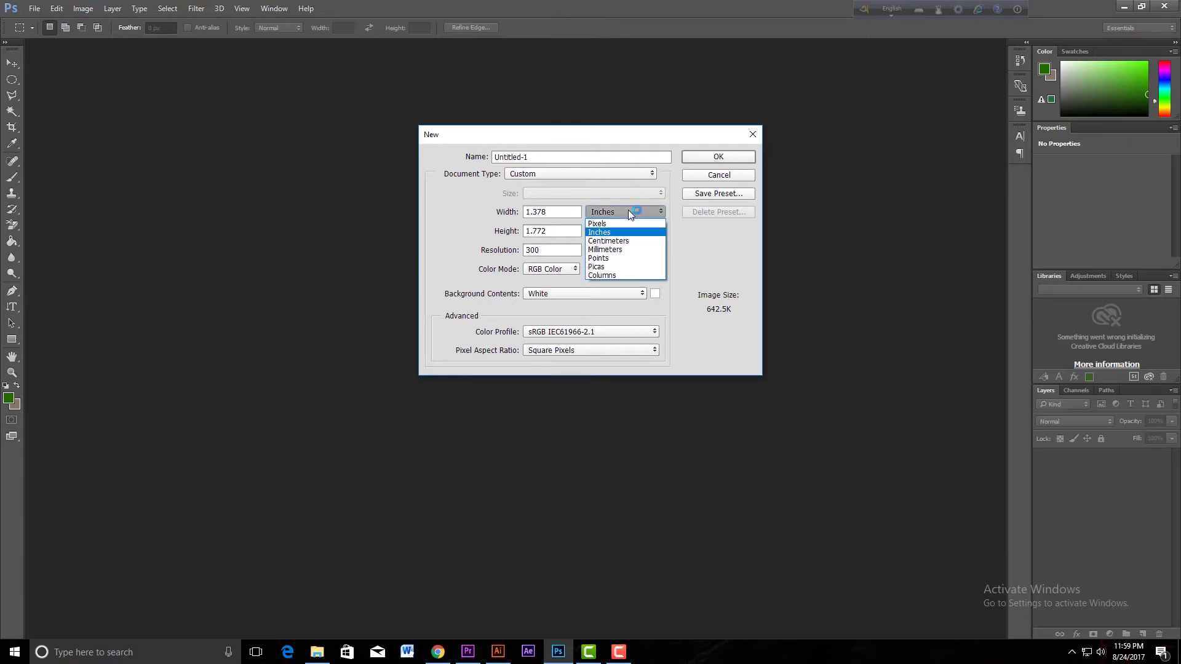
pyautogui.click(619, 243)
pyautogui.click(713, 156)
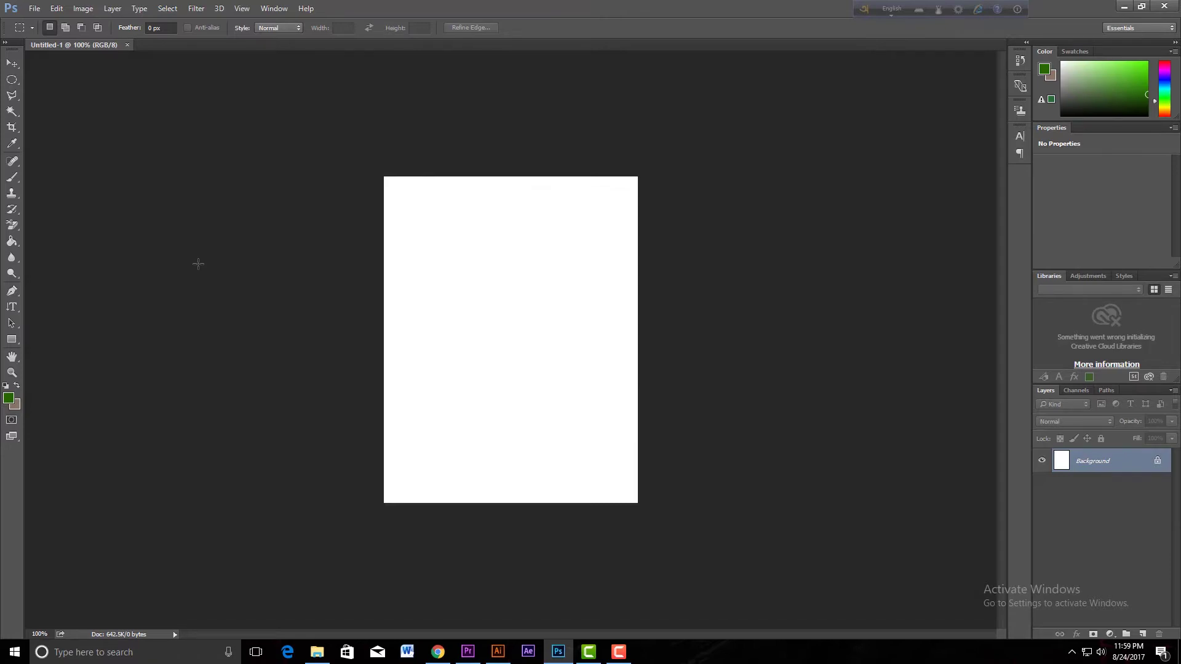
# Step: Start another Custom-preset document, entering width 297 and height 210
pyautogui.click(34, 9)
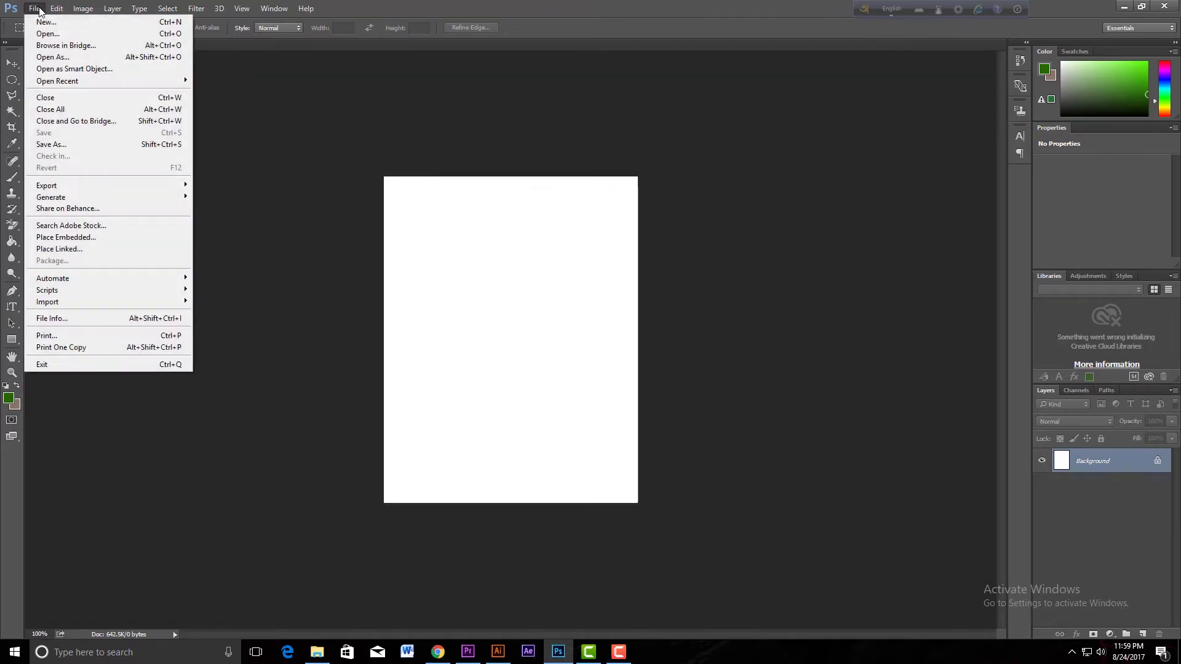
pyautogui.click(52, 23)
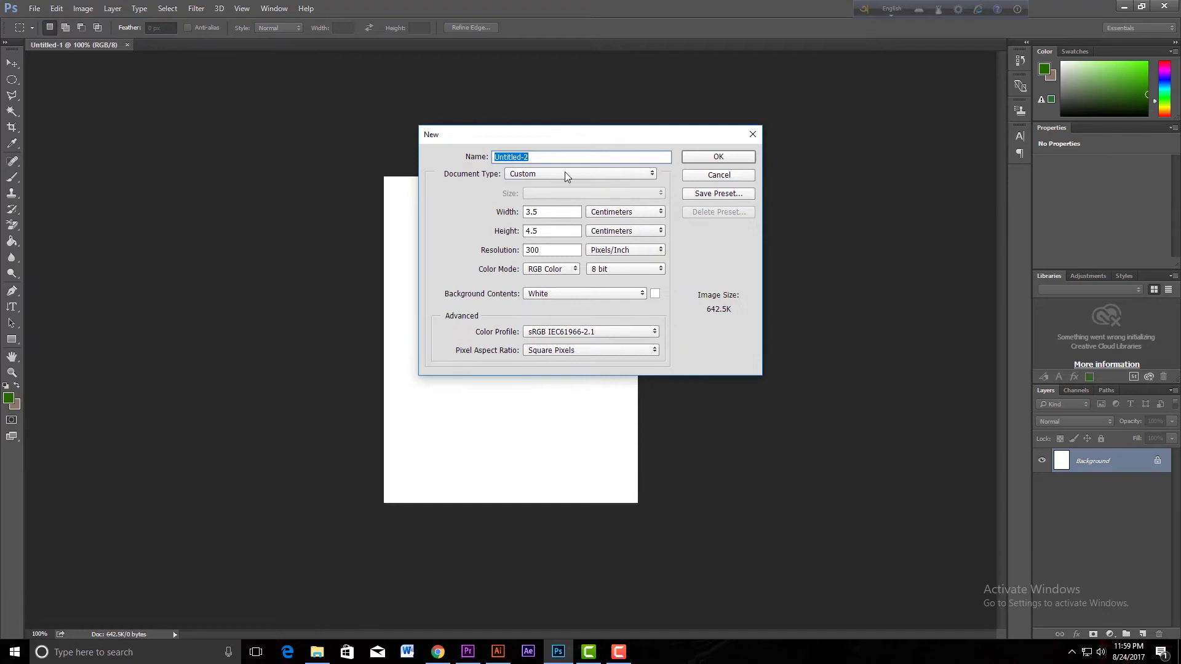
pyautogui.click(565, 174)
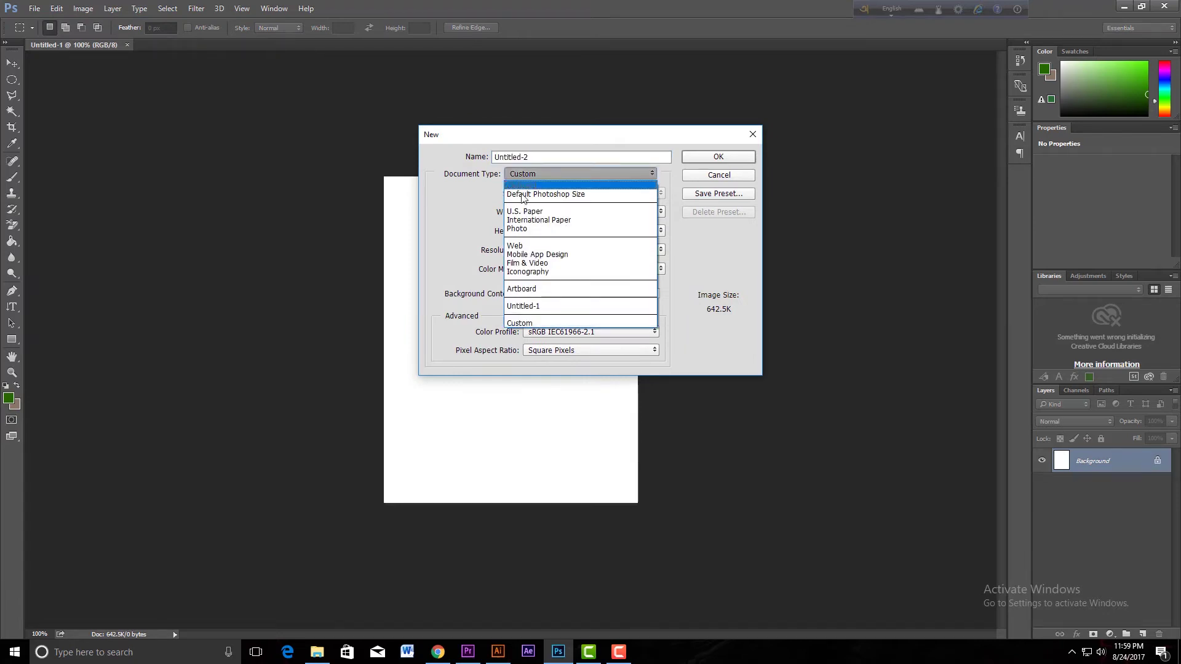
pyautogui.click(595, 138)
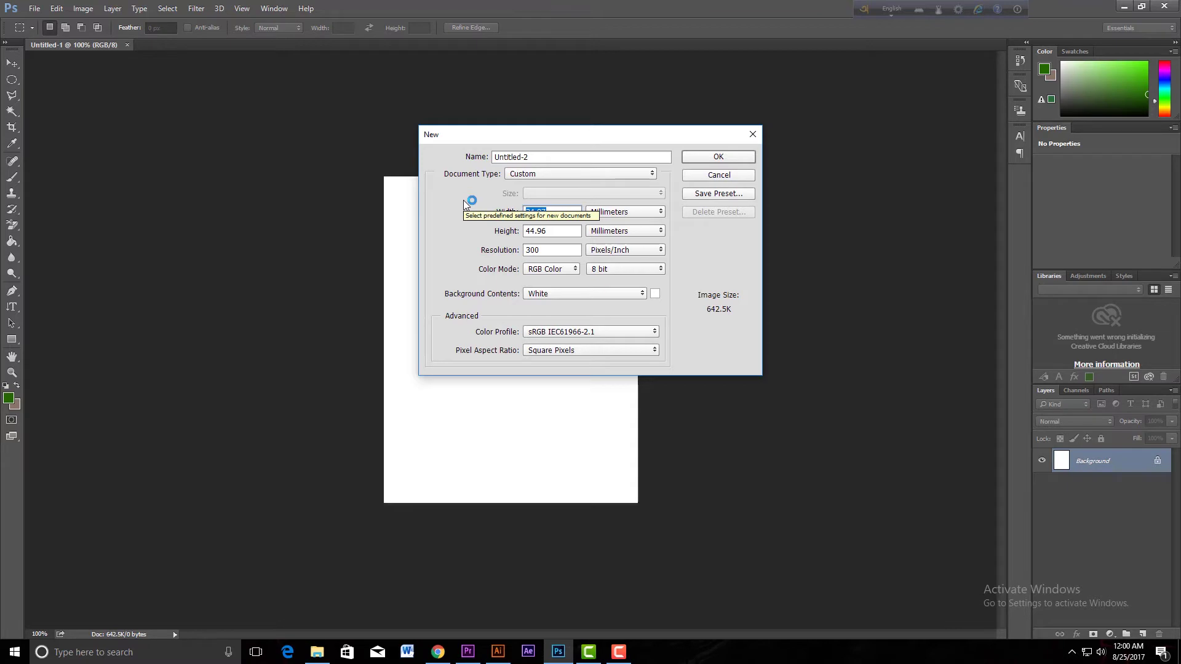
pyautogui.write('297')
pyautogui.press('Tab')
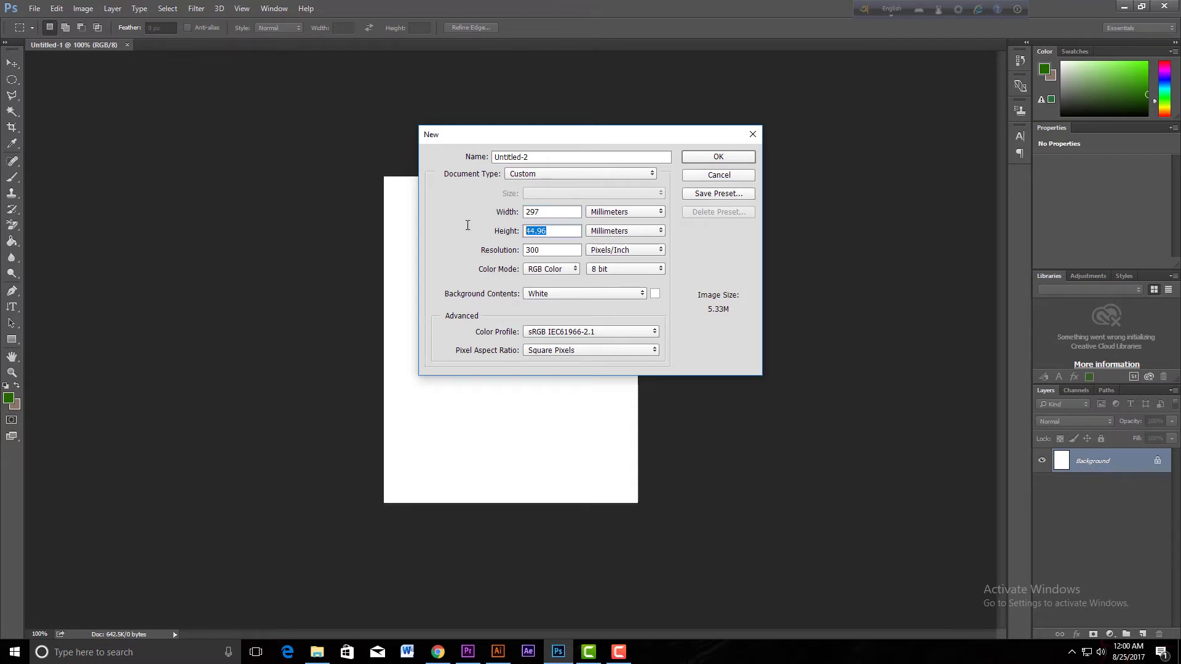
pyautogui.write('210')
# Step: Set the width and height units to millimetres and create the 297 × 210 mm sheet
pyautogui.click(601, 213)
pyautogui.click(605, 234)
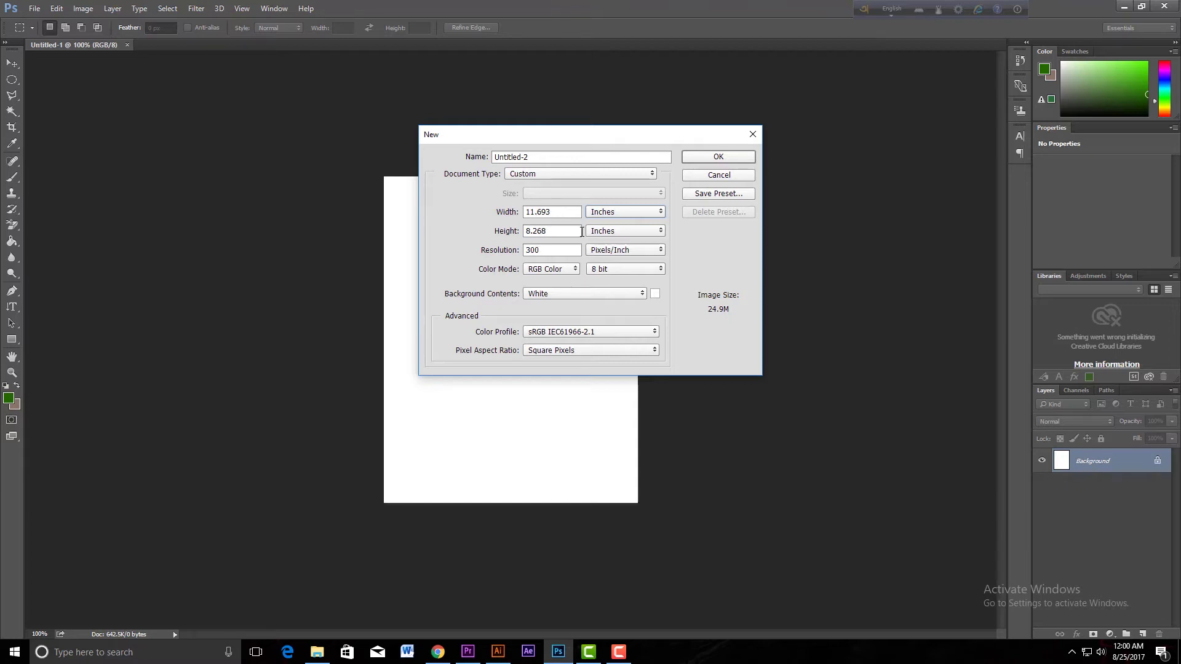
pyautogui.click(626, 212)
pyautogui.click(609, 240)
pyautogui.click(626, 230)
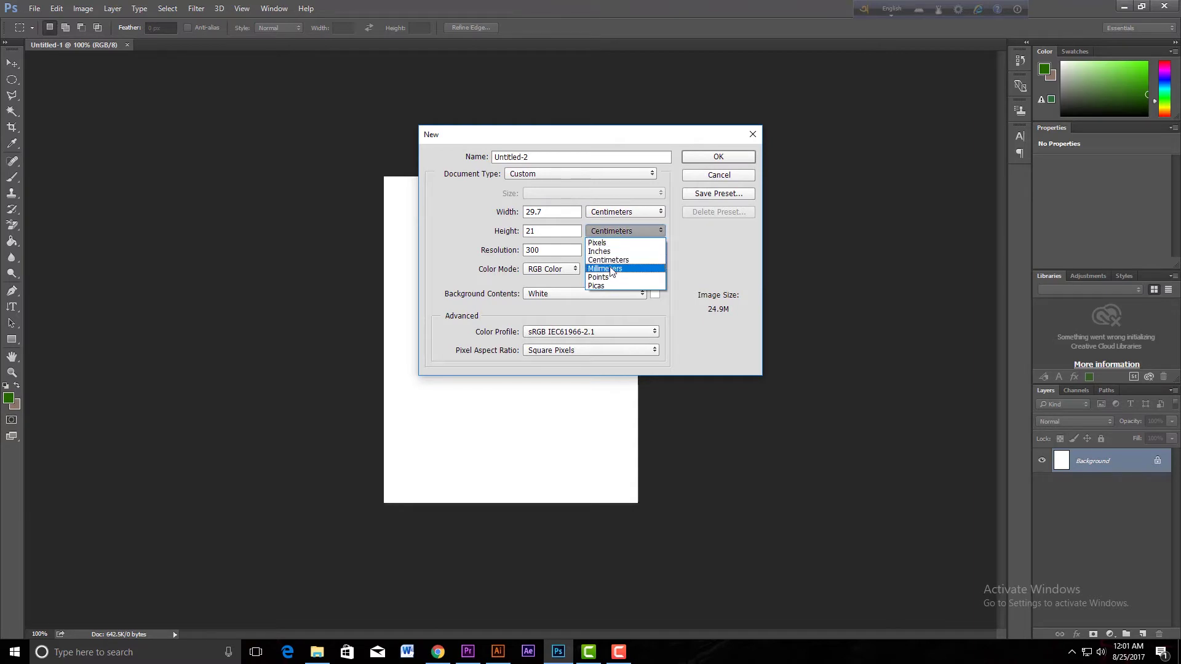
pyautogui.click(610, 268)
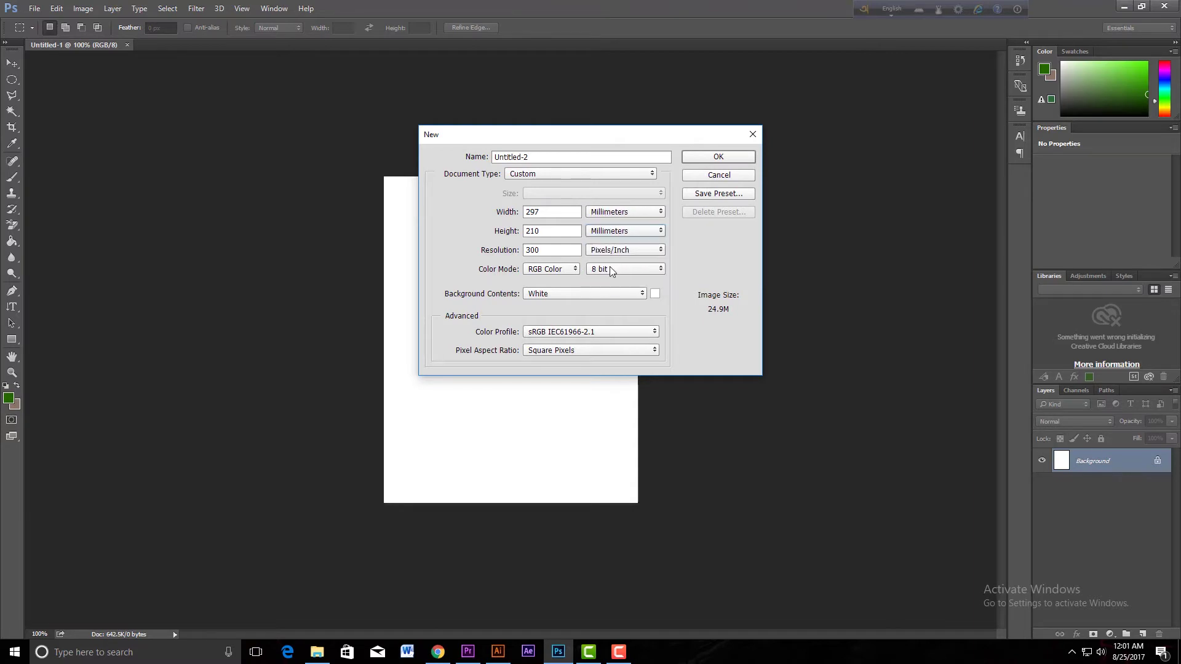
pyautogui.click(711, 161)
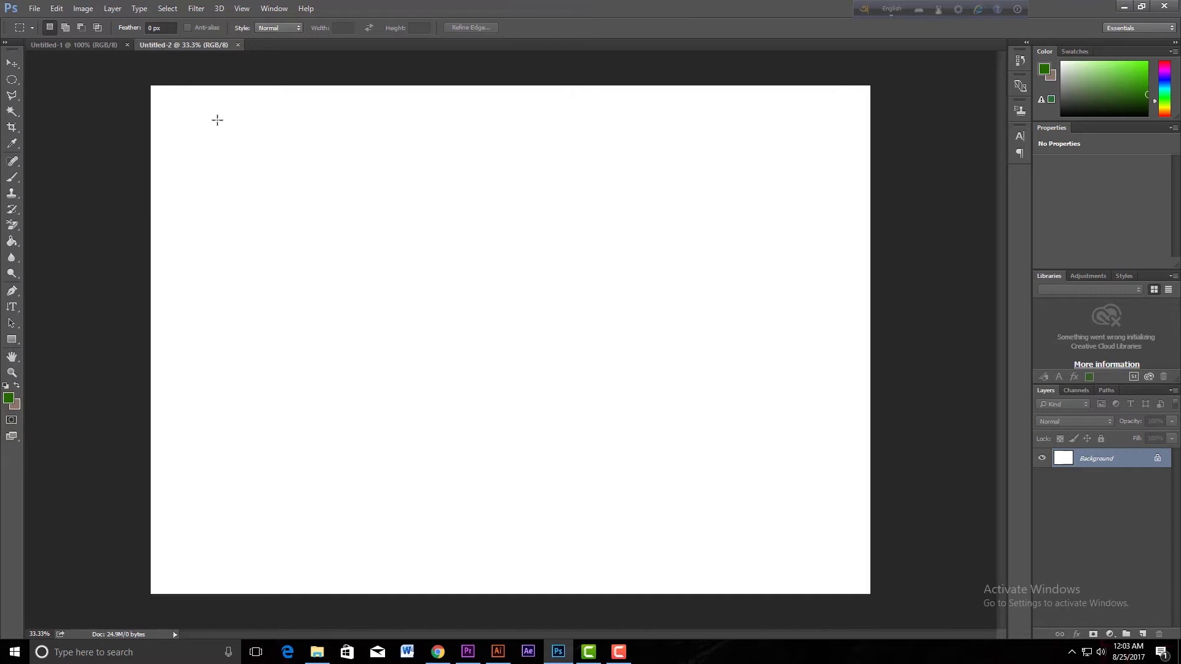
# Step: Open the IMG_3546 photo and frame the man in view
pyautogui.click(35, 9)
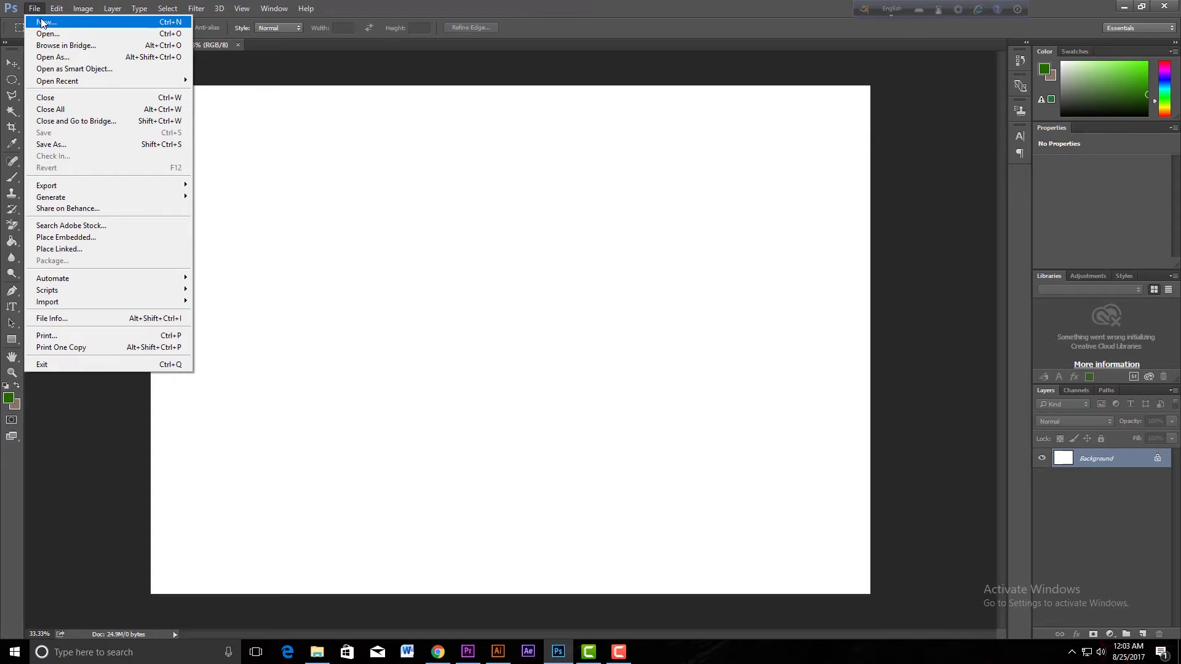
pyautogui.click(49, 34)
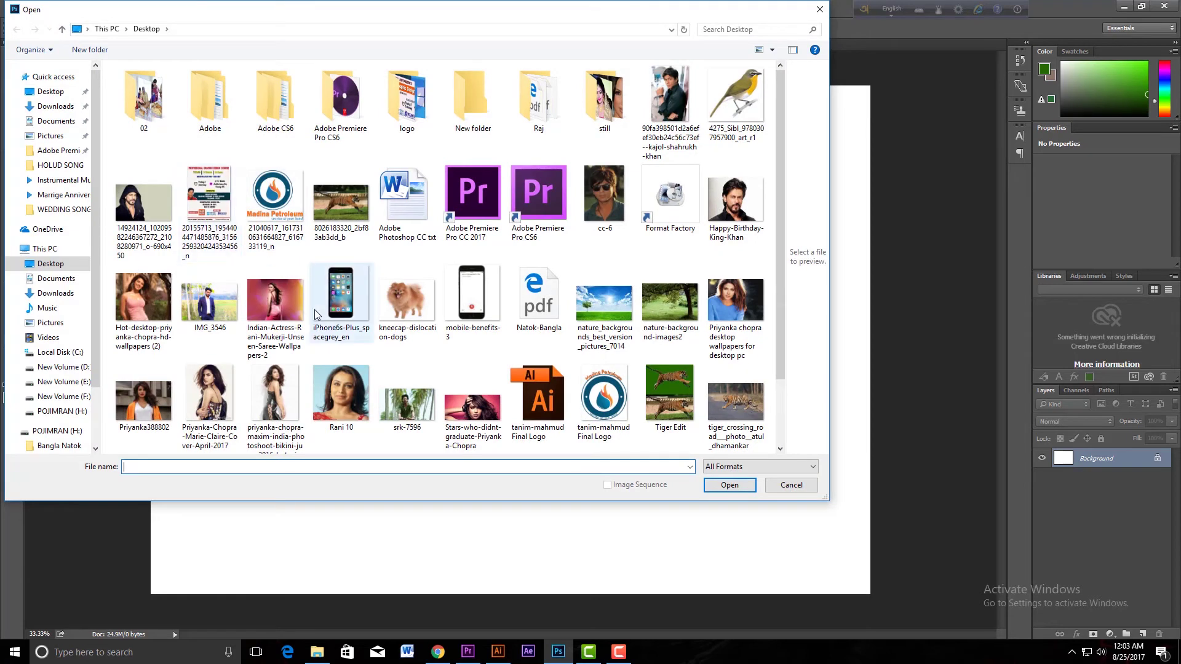
pyautogui.scroll(-2, 498, 326)
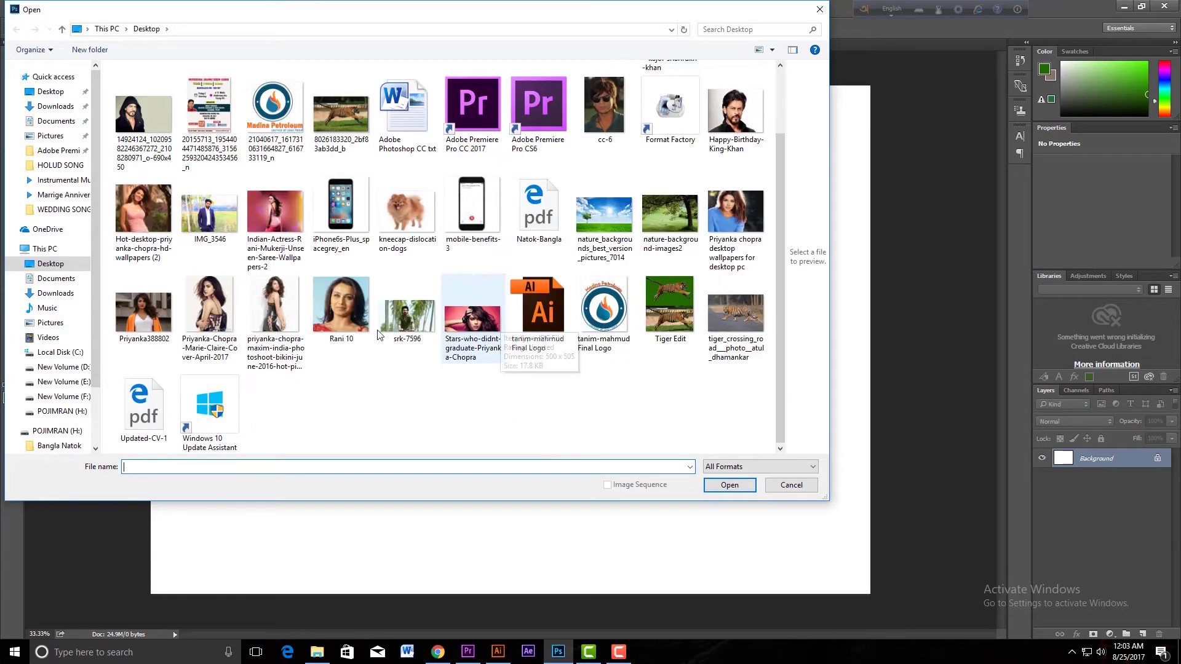
pyautogui.click(210, 209)
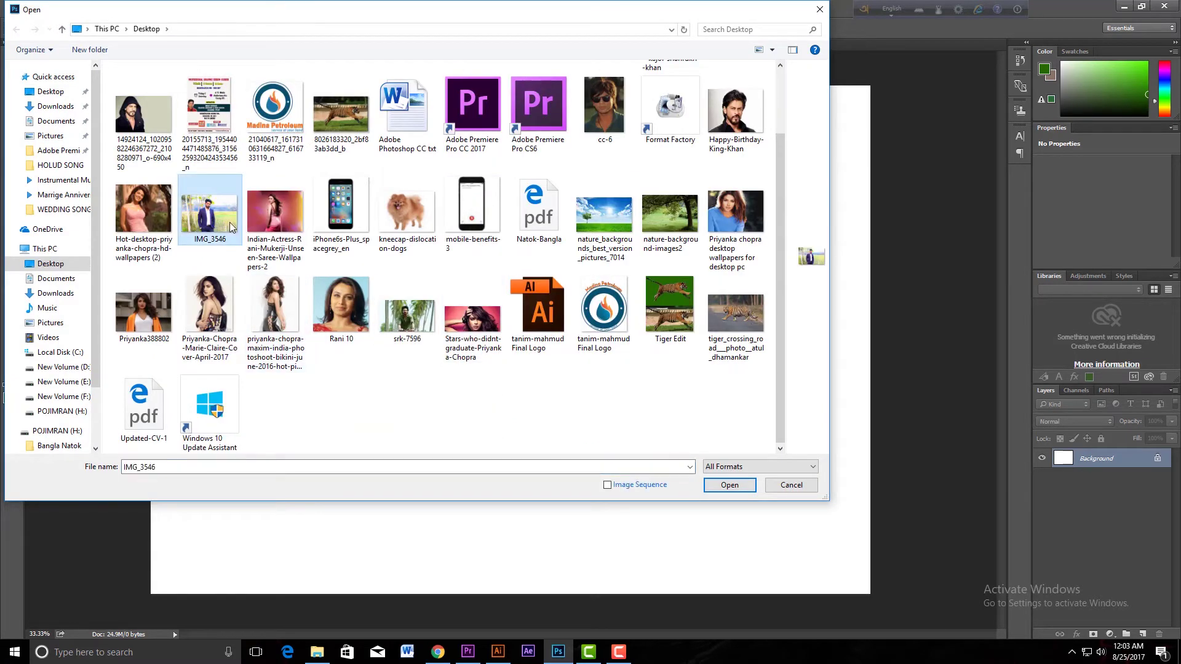
pyautogui.click(730, 485)
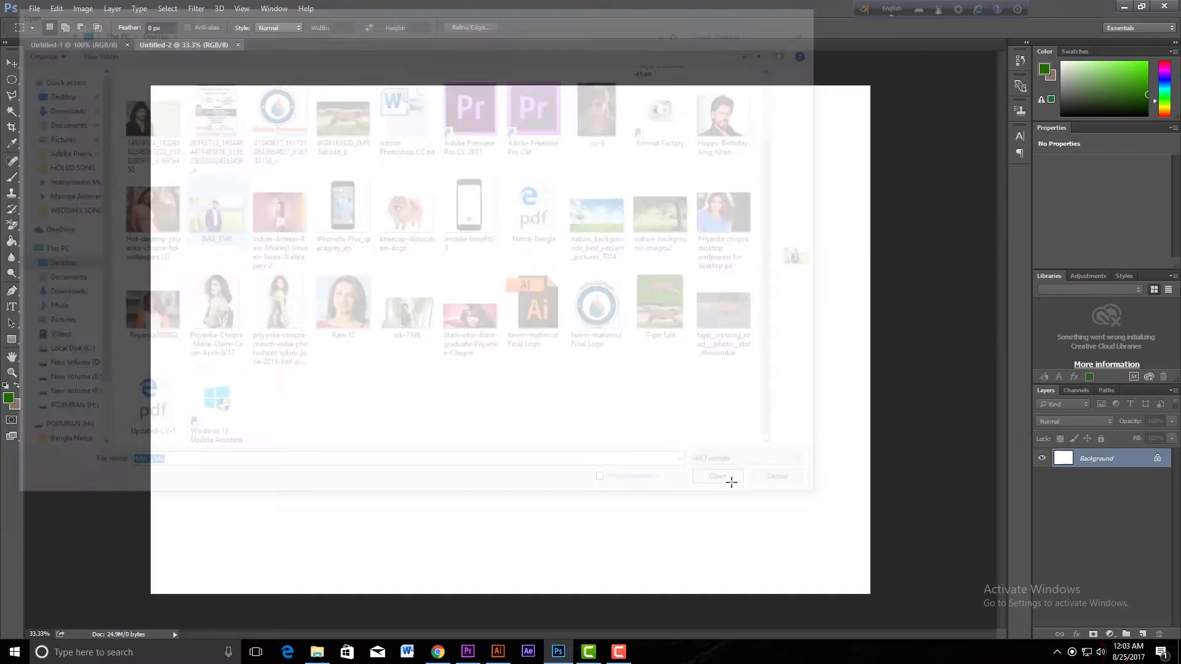
pyautogui.scroll(2, 641, 351)
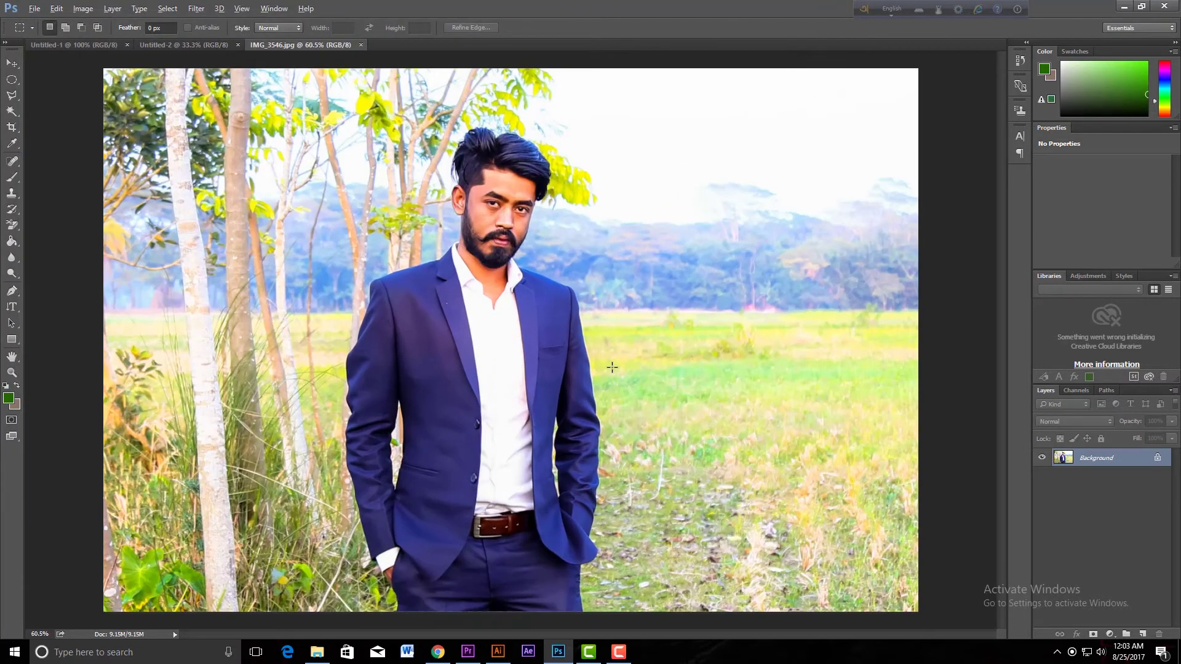
pyautogui.scroll(3, 641, 351)
pyautogui.moveTo(641, 331); pyautogui.dragTo(660, 320)
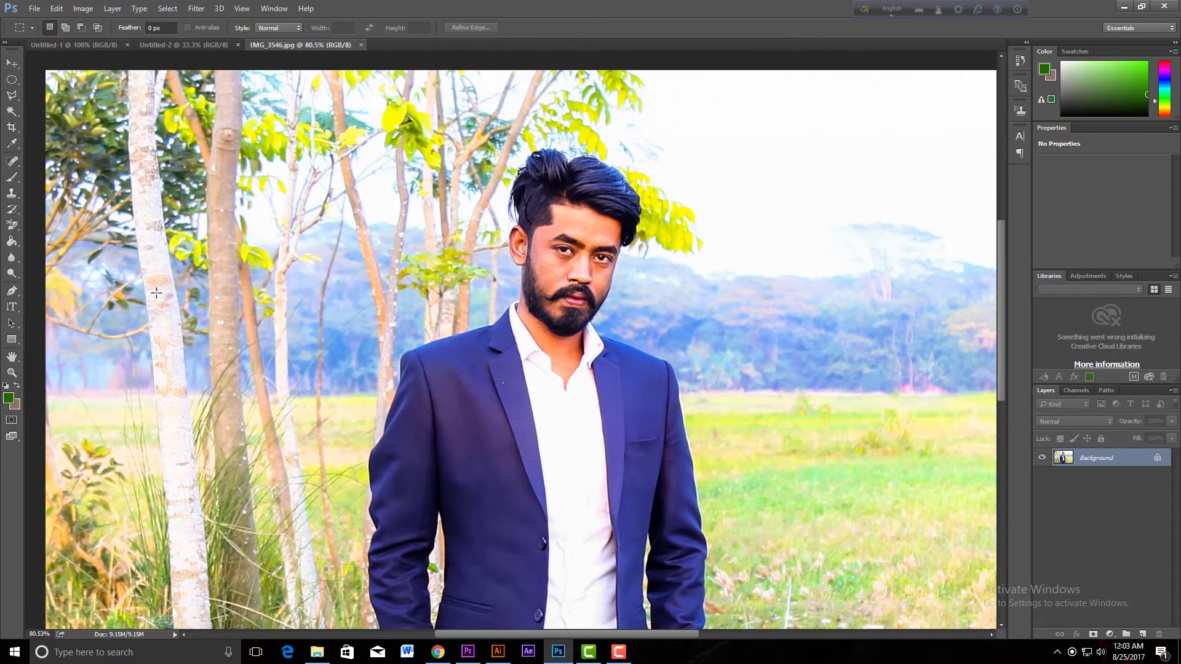
# Step: Crop the photo to the man's head and shoulders, recropping once for a tighter frame
pyautogui.click(12, 126)
pyautogui.moveTo(366, 119); pyautogui.dragTo(694, 487)
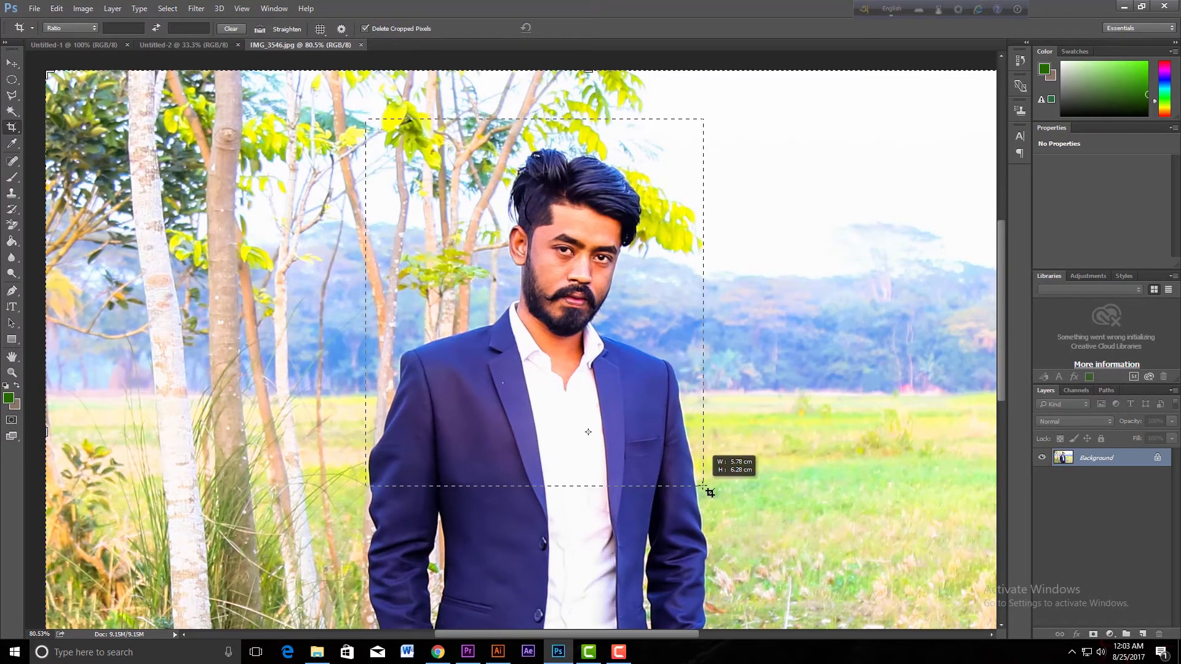
pyautogui.moveTo(703, 486); pyautogui.dragTo(707, 488)
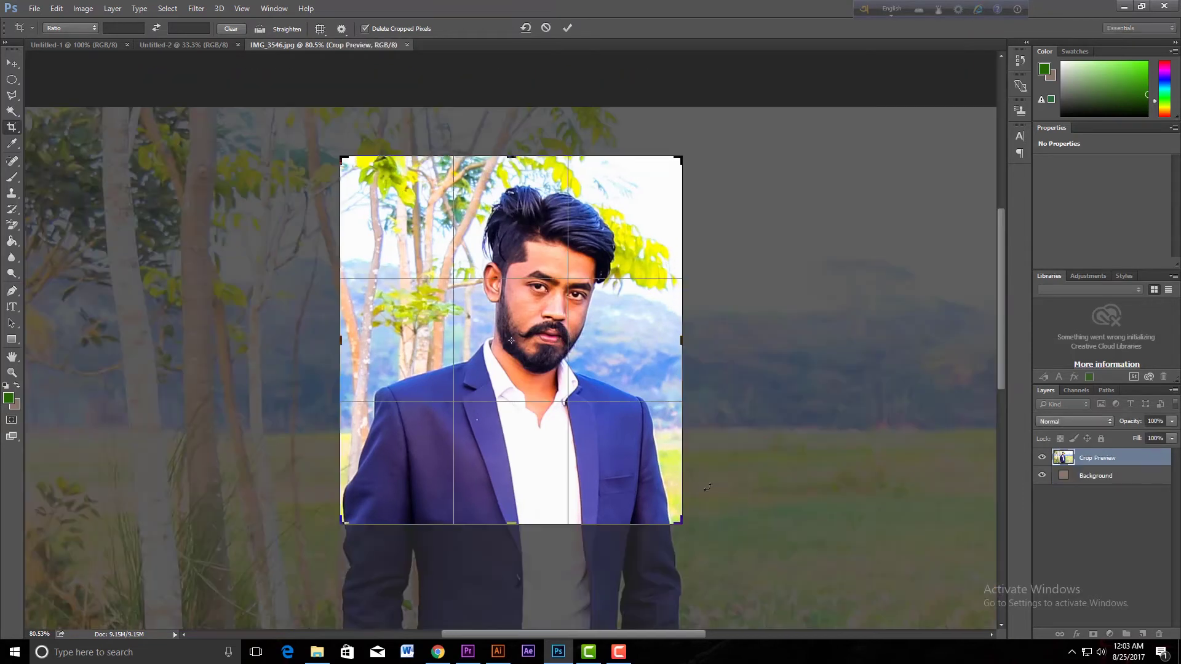
pyautogui.press('Return')
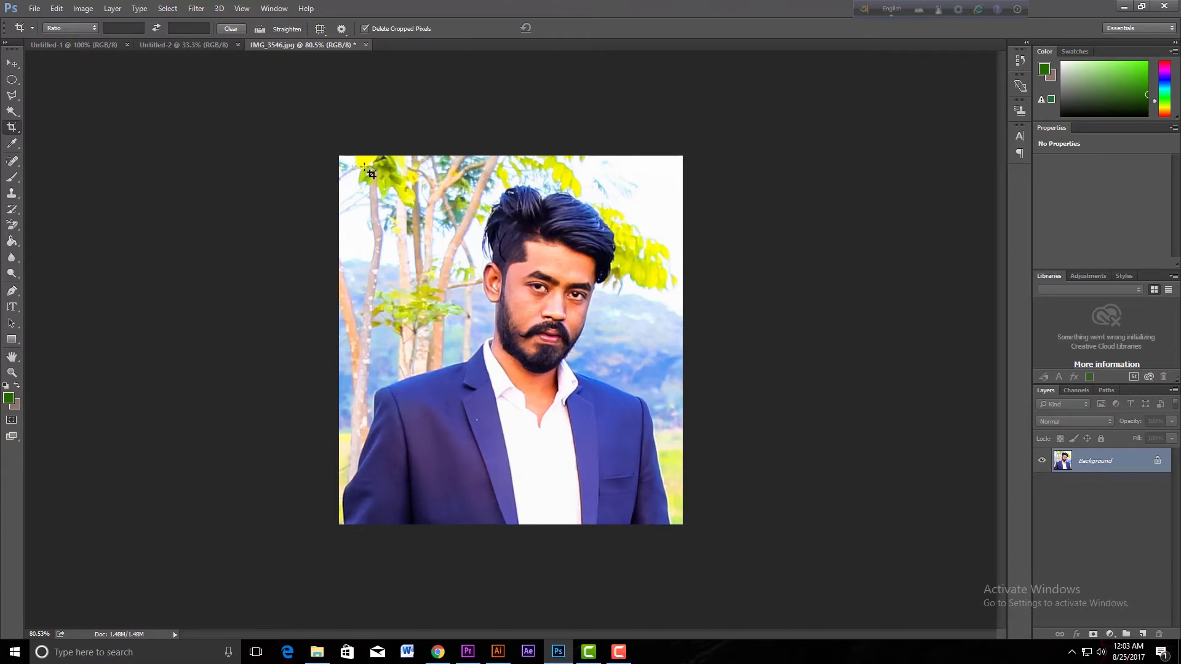
pyautogui.moveTo(367, 157)
pyautogui.mouseDown()
pyautogui.moveTo(670, 490)
pyautogui.moveTo(666, 479)
pyautogui.mouseUp()
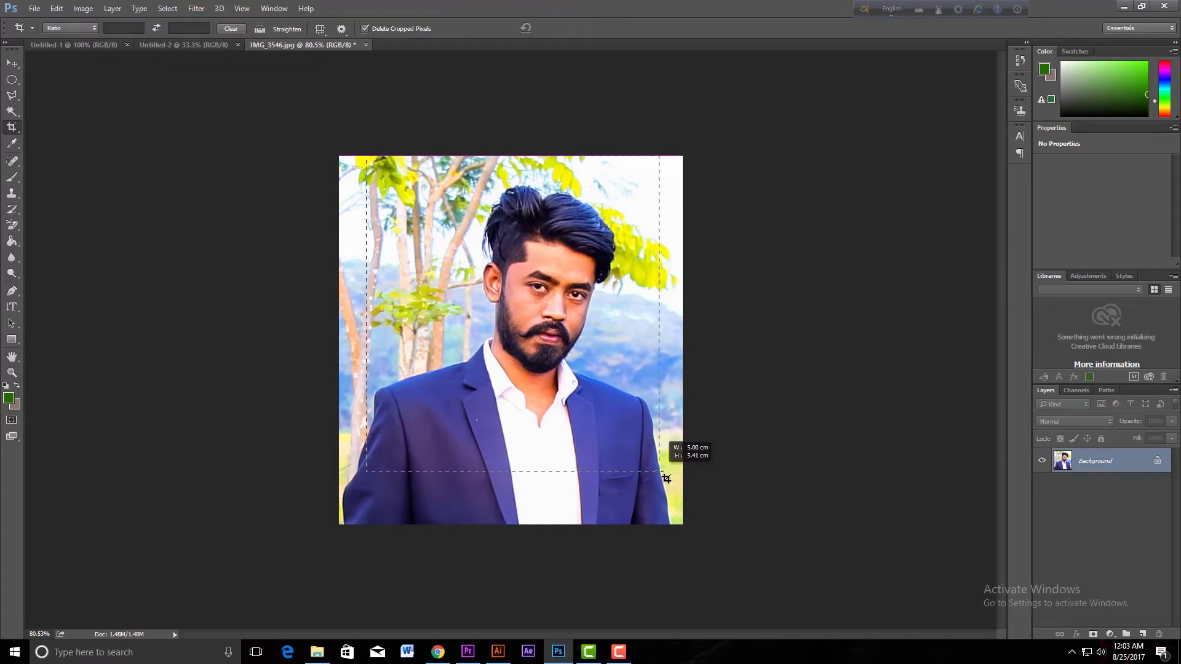
pyautogui.moveTo(666, 479); pyautogui.dragTo(666, 478)
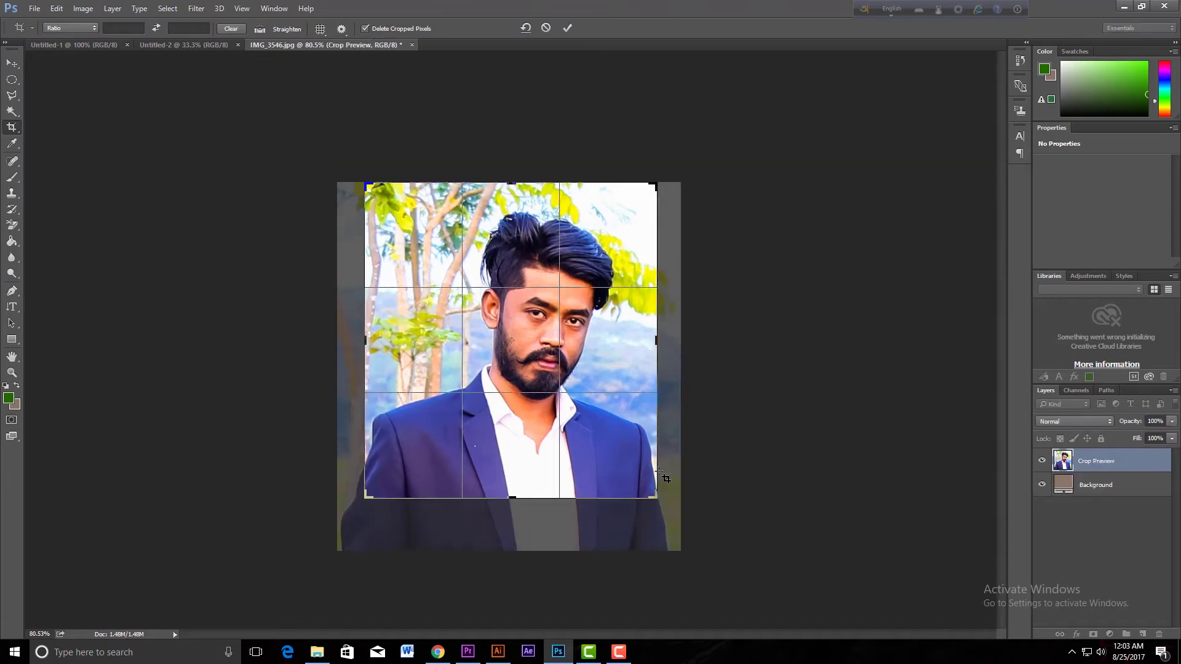
pyautogui.press('Return')
pyautogui.hotkey('ctrl', '0')
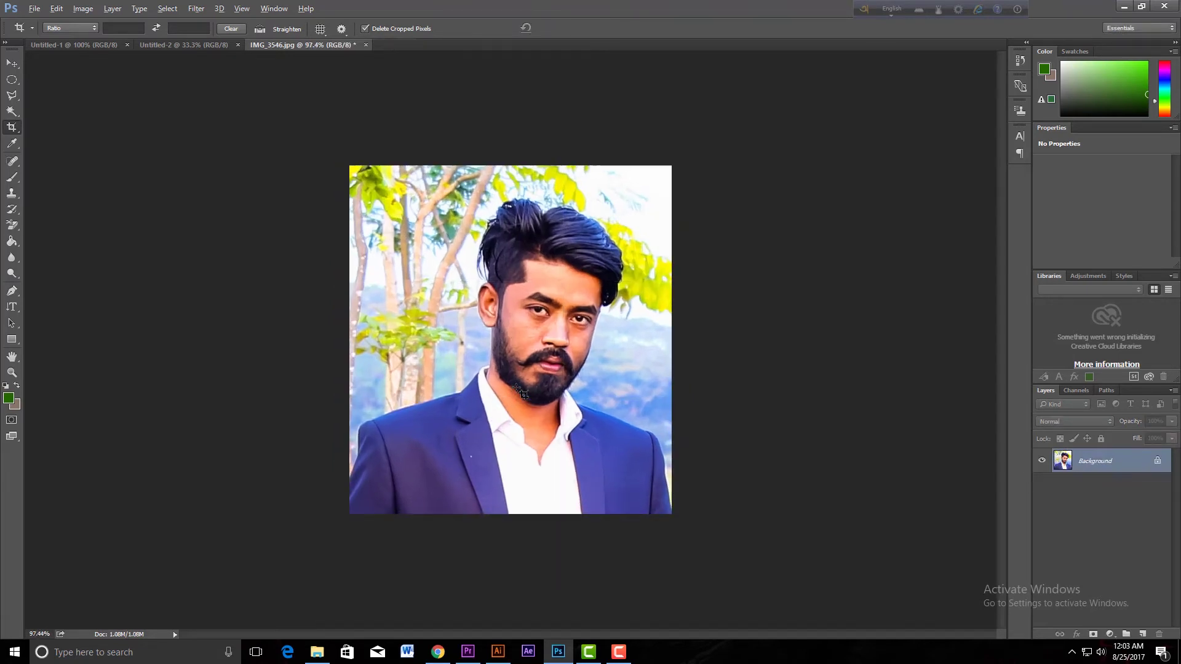
pyautogui.scroll(1, 522, 393)
pyautogui.scroll(-2, 242, 346)
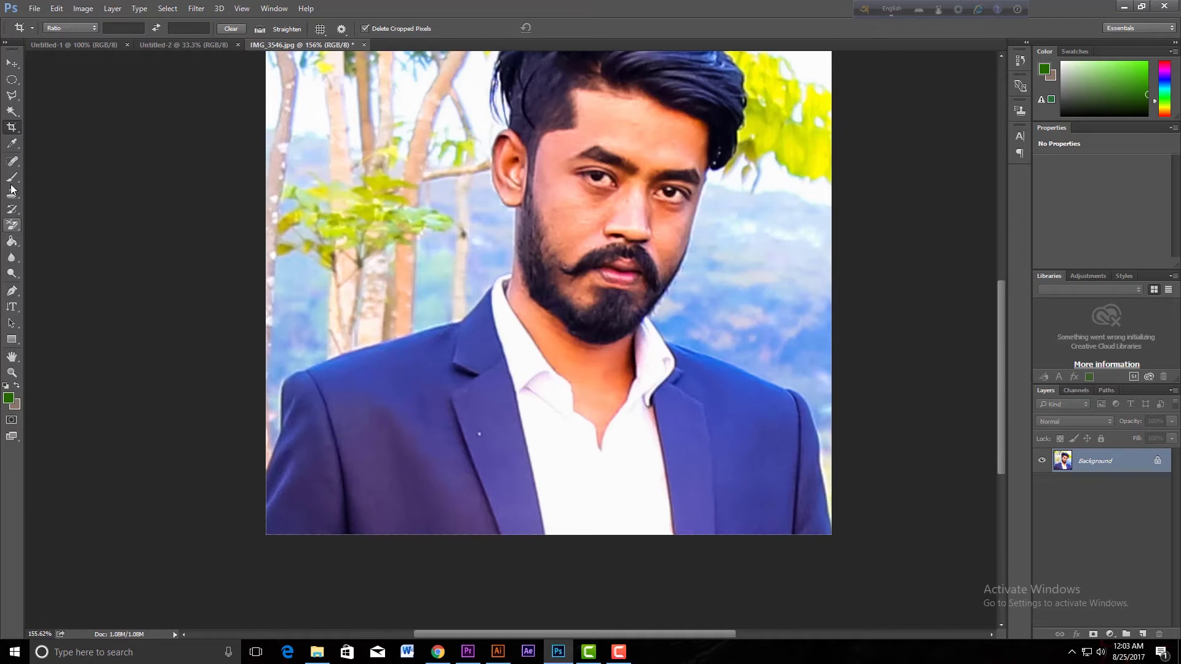
# Step: Start a Pen tool path at the jacket's left edge and up its left side
pyautogui.click(12, 292)
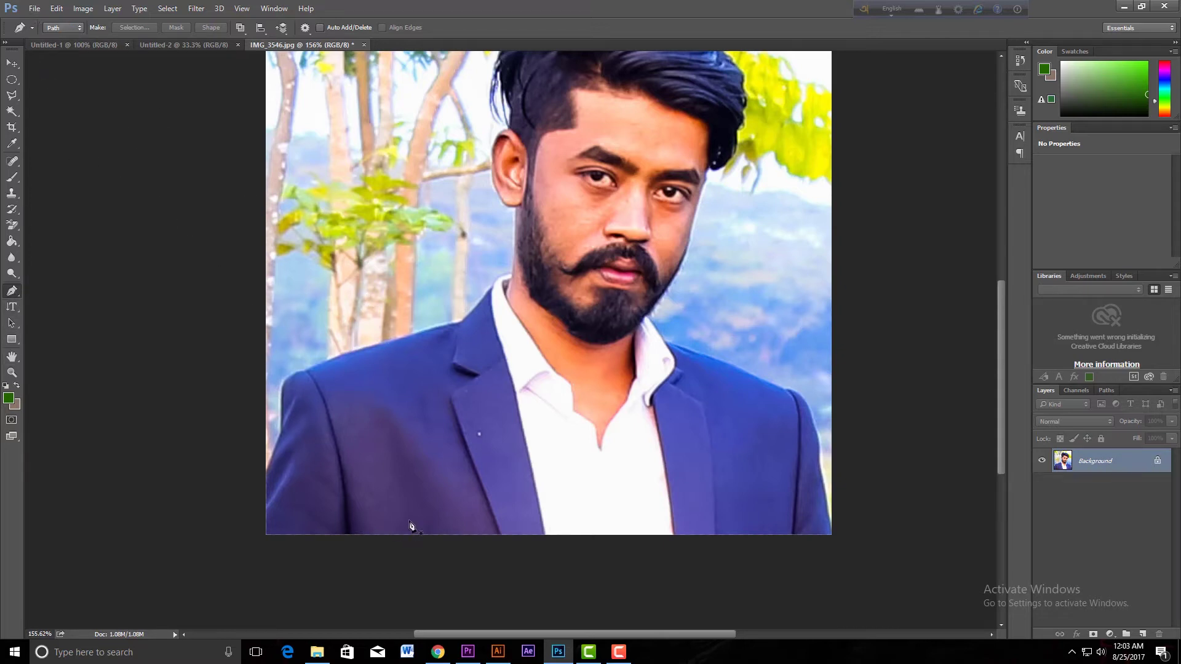
pyautogui.scroll(5, 397, 516)
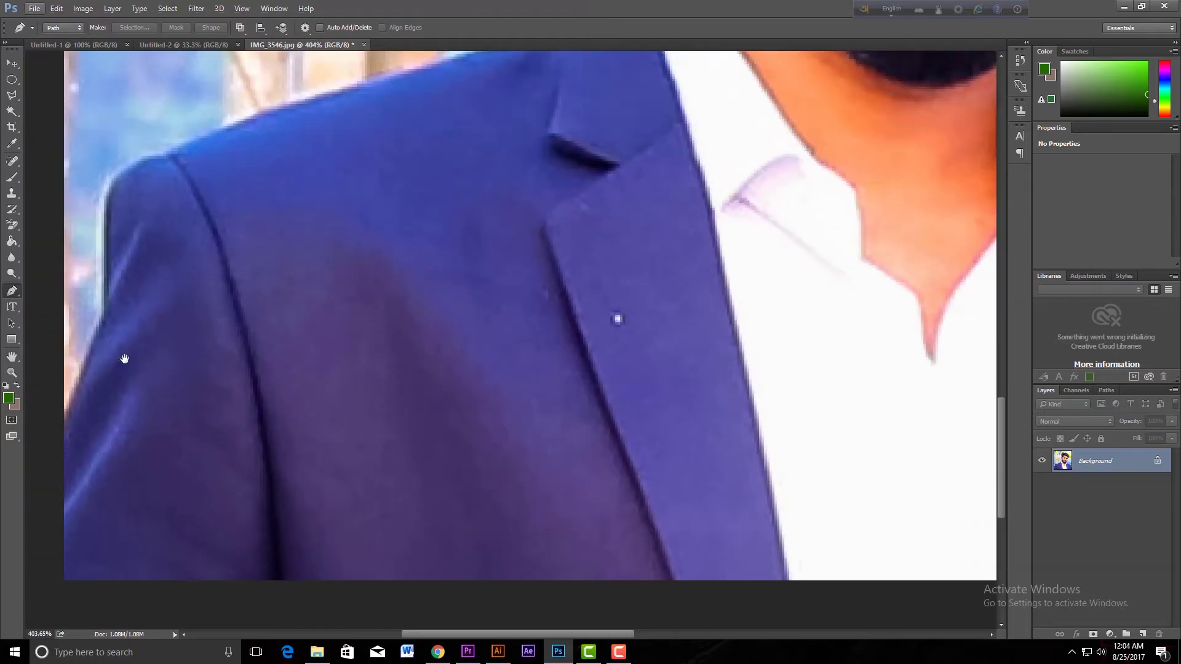
pyautogui.moveTo(123, 356); pyautogui.dragTo(398, 461)
pyautogui.scroll(1, 336, 490)
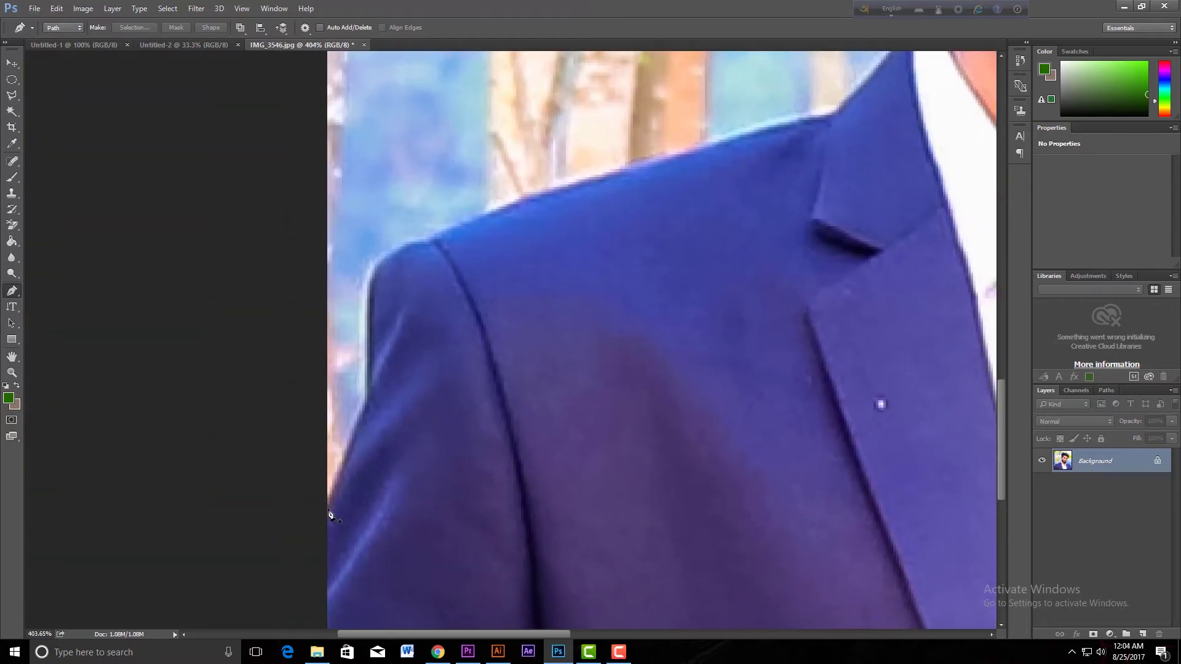
pyautogui.click(327, 507)
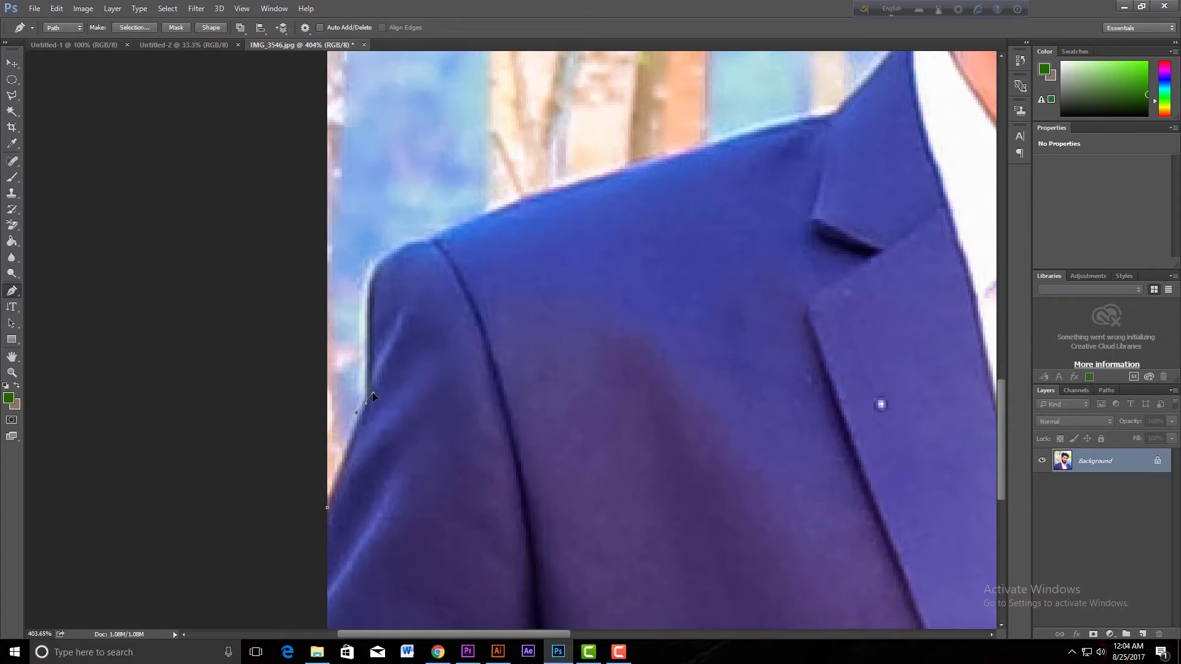
pyautogui.click(372, 386)
# Step: Curve the path over the shoulder, up the neck and around the ear to its top
pyautogui.moveTo(514, 253); pyautogui.dragTo(384, 416)
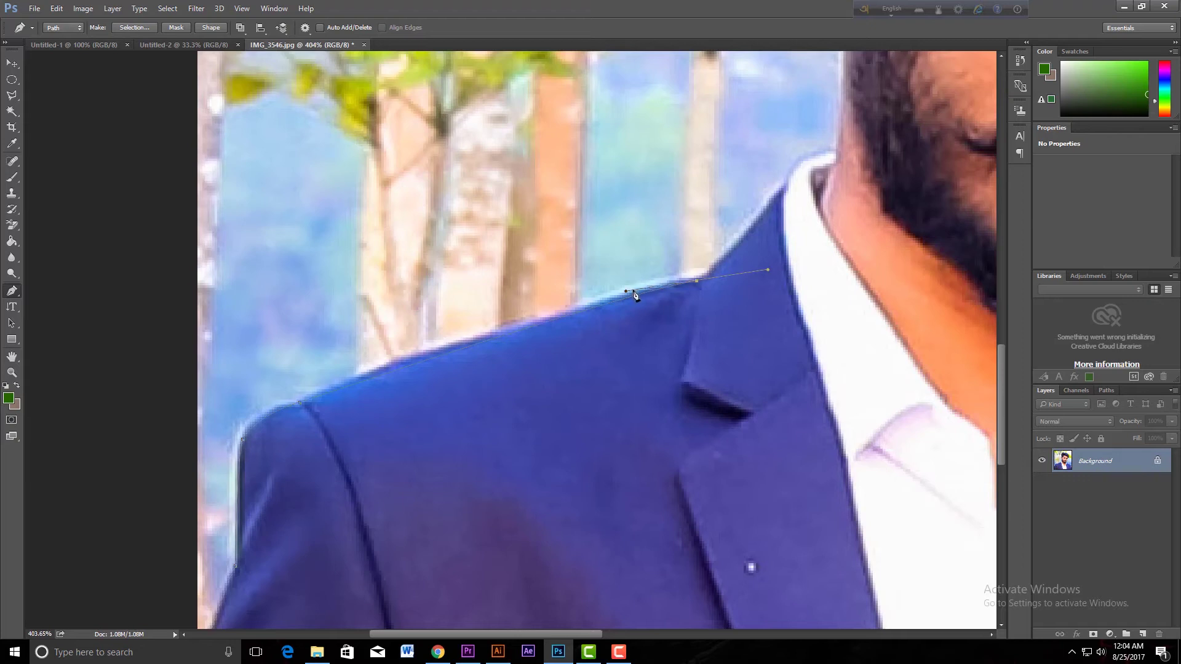
pyautogui.moveTo(627, 293); pyautogui.dragTo(516, 323)
pyautogui.moveTo(696, 285); pyautogui.dragTo(483, 400)
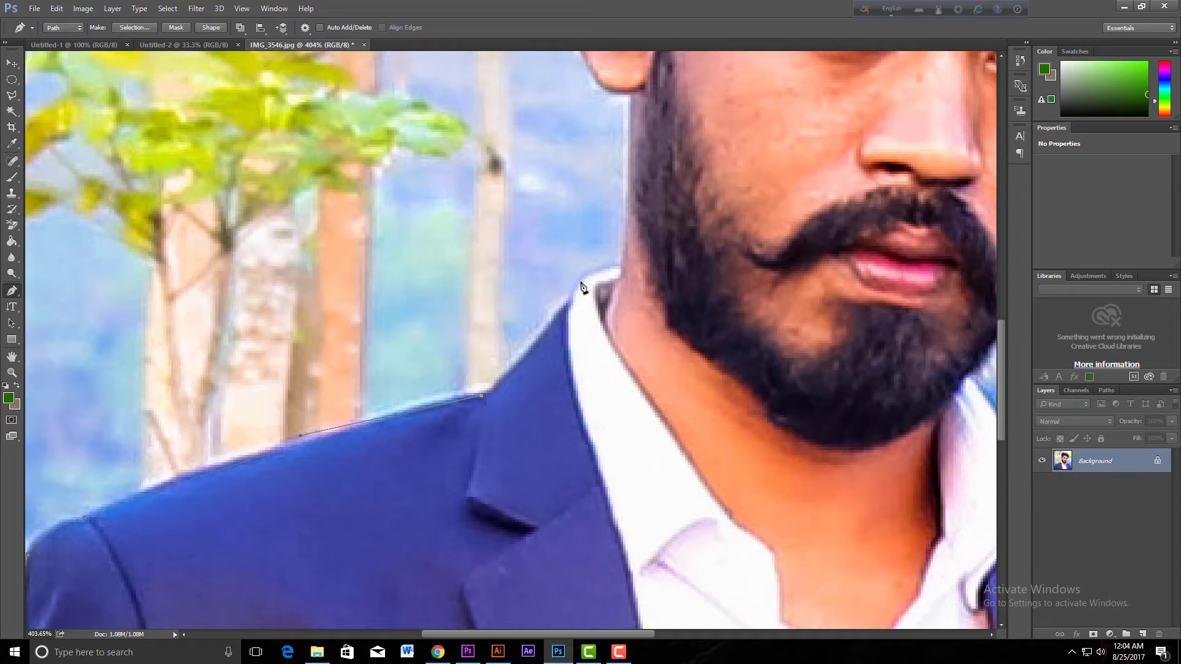
pyautogui.moveTo(582, 281)
pyautogui.mouseDown()
pyautogui.moveTo(601, 263)
pyautogui.moveTo(653, 258)
pyautogui.moveTo(630, 511)
pyautogui.mouseUp()
pyautogui.click(608, 350)
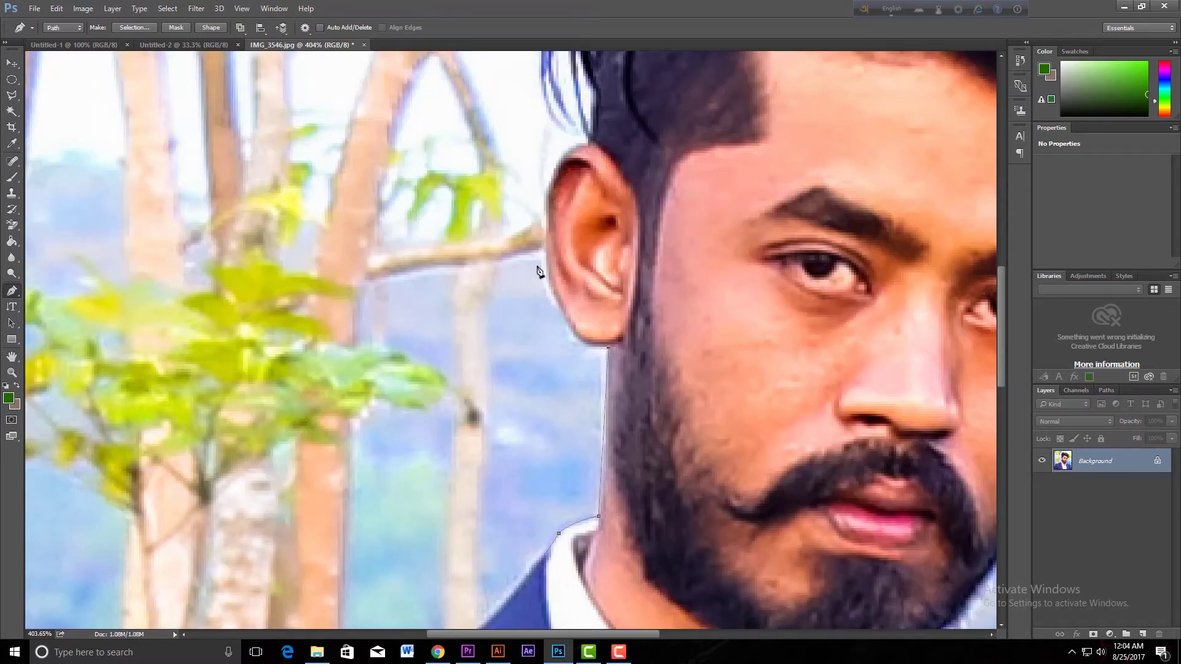
pyautogui.moveTo(552, 184); pyautogui.dragTo(574, 111)
pyautogui.moveTo(530, 320); pyautogui.dragTo(533, 352)
pyautogui.scroll(4, 615, 233)
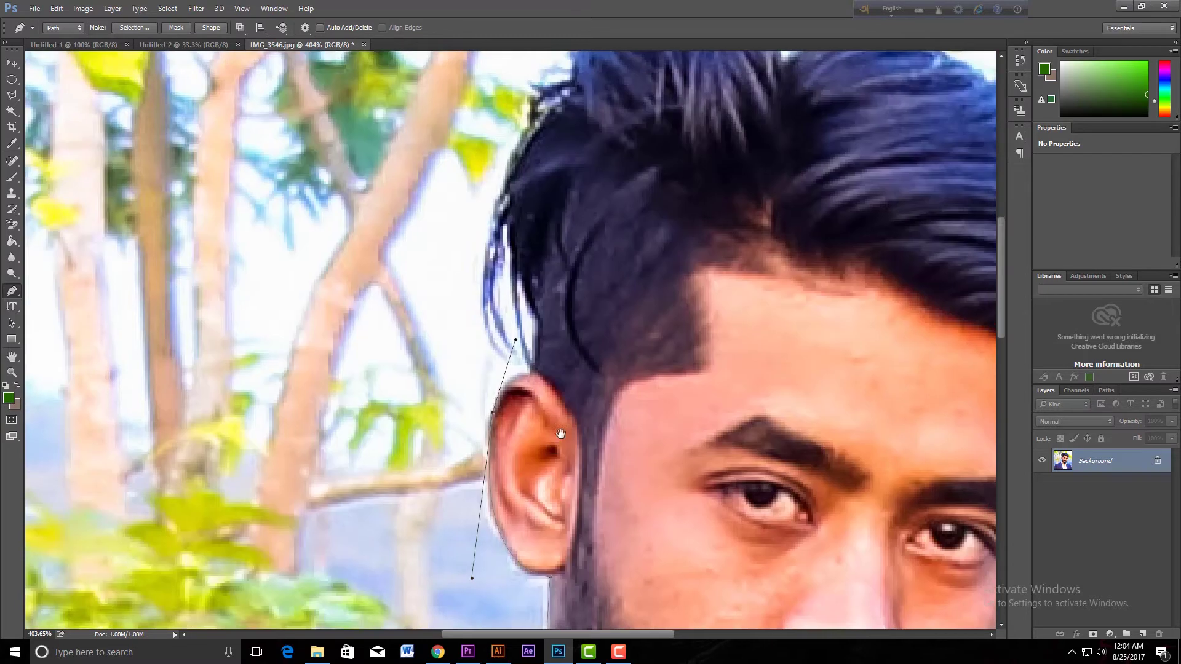
pyautogui.click(491, 420)
pyautogui.moveTo(527, 376); pyautogui.dragTo(561, 376)
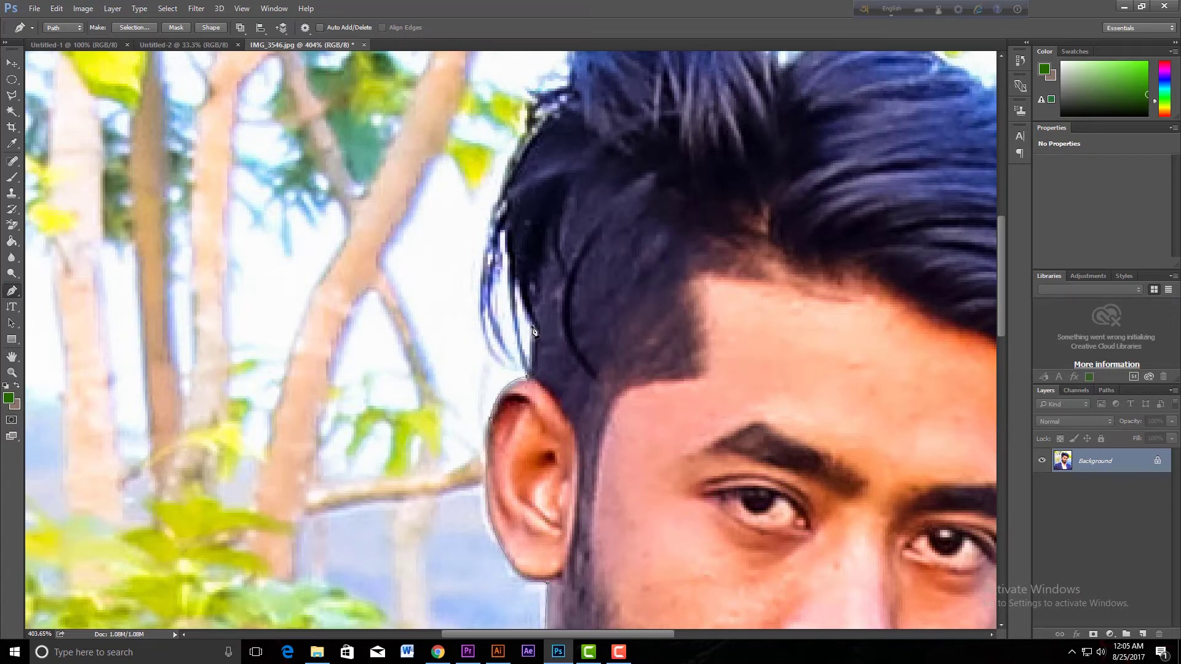
# Step: Curve the path up the hair edge and across the top of the hair
pyautogui.scroll(5, 572, 232)
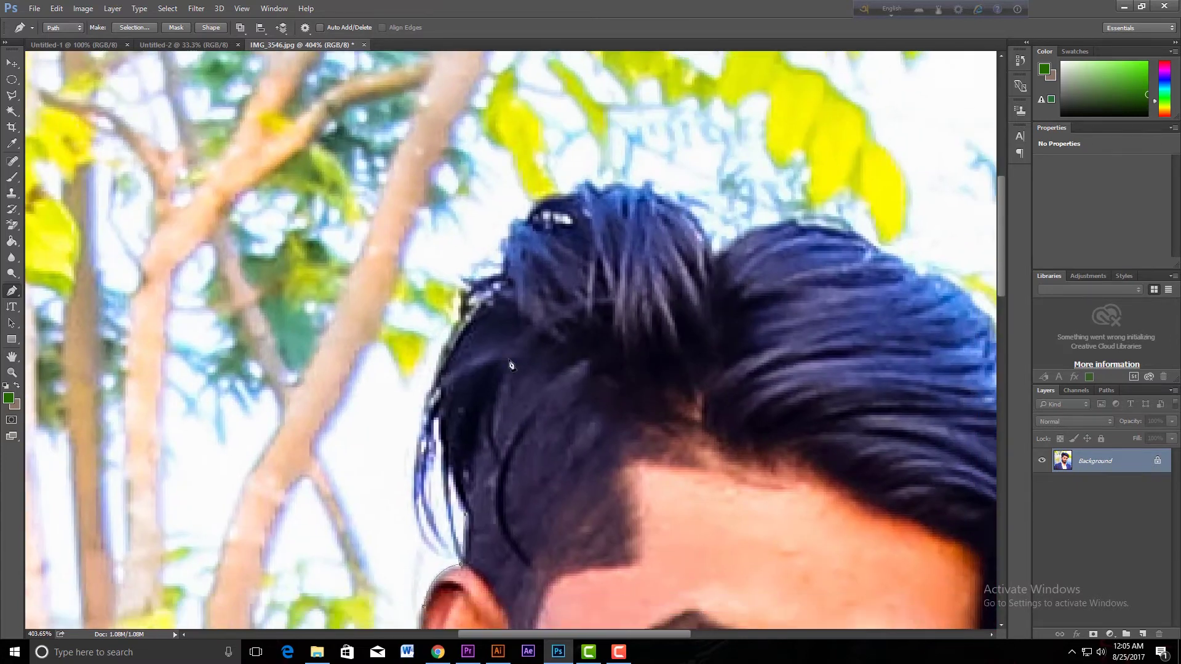
pyautogui.moveTo(493, 301); pyautogui.dragTo(595, 242)
pyautogui.keyDown('alt'); pyautogui.click(495, 304); pyautogui.keyUp('alt')
pyautogui.moveTo(714, 257)
pyautogui.mouseDown()
pyautogui.moveTo(836, 438)
pyautogui.moveTo(553, 251)
pyautogui.mouseUp()
pyautogui.moveTo(597, 450); pyautogui.dragTo(282, 352)
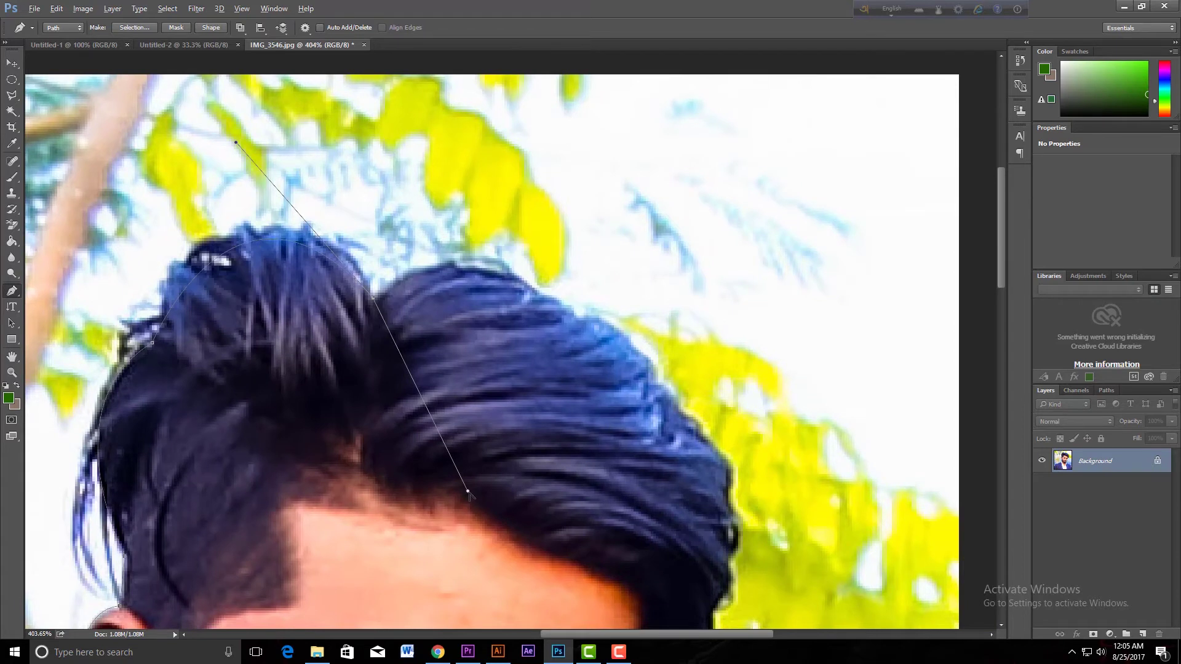
pyautogui.moveTo(467, 490); pyautogui.dragTo(404, 281)
pyautogui.moveTo(577, 316); pyautogui.dragTo(687, 405)
pyautogui.moveTo(686, 402); pyautogui.dragTo(663, 364)
pyautogui.keyDown('alt'); pyautogui.click(577, 315); pyautogui.keyUp('alt')
# Step: Continue the path down the hair's right side to the temple
pyautogui.moveTo(657, 406)
pyautogui.mouseDown()
pyautogui.moveTo(466, 176)
pyautogui.moveTo(463, 194)
pyautogui.mouseUp()
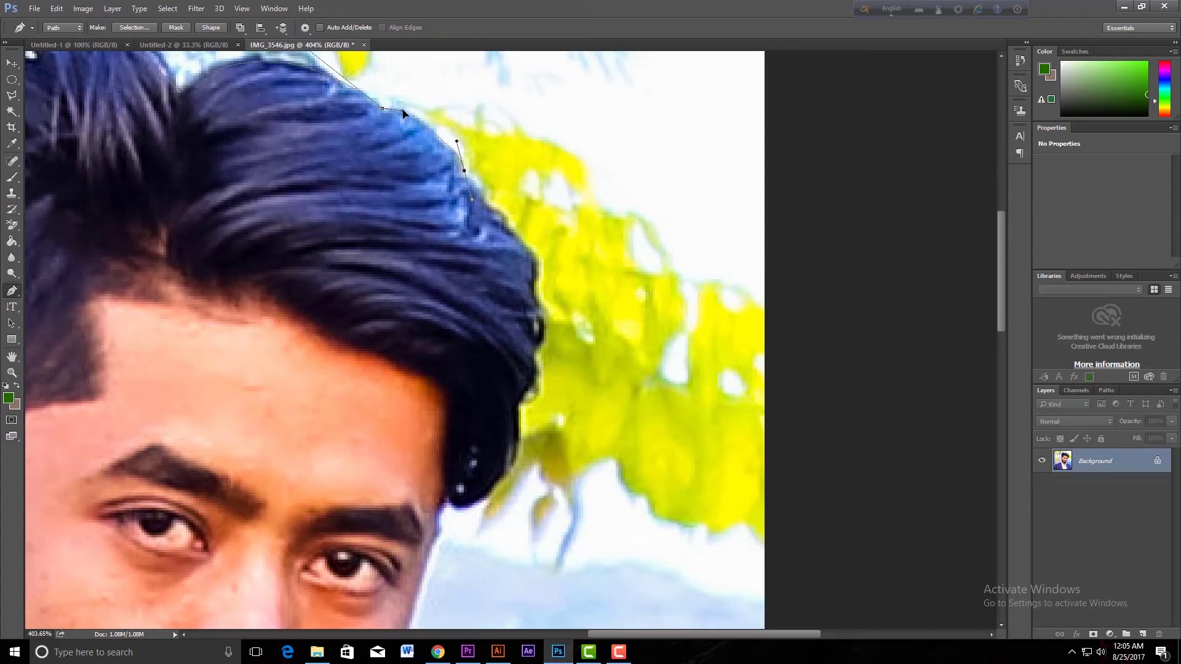
pyautogui.keyDown('alt'); pyautogui.click(465, 172); pyautogui.keyUp('alt')
pyautogui.moveTo(534, 348); pyautogui.dragTo(528, 489)
pyautogui.moveTo(540, 212)
pyautogui.mouseDown()
pyautogui.moveTo(552, 252)
pyautogui.moveTo(526, 240)
pyautogui.mouseUp()
pyautogui.moveTo(472, 284); pyautogui.dragTo(545, 151)
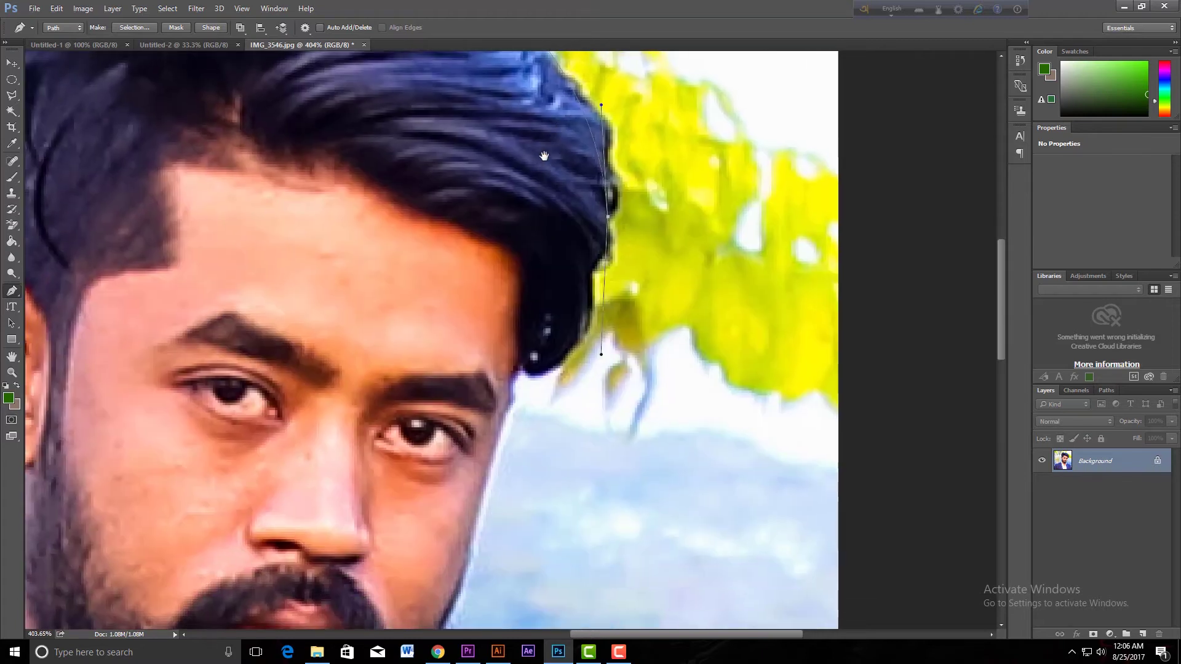
pyautogui.moveTo(593, 272); pyautogui.dragTo(574, 295)
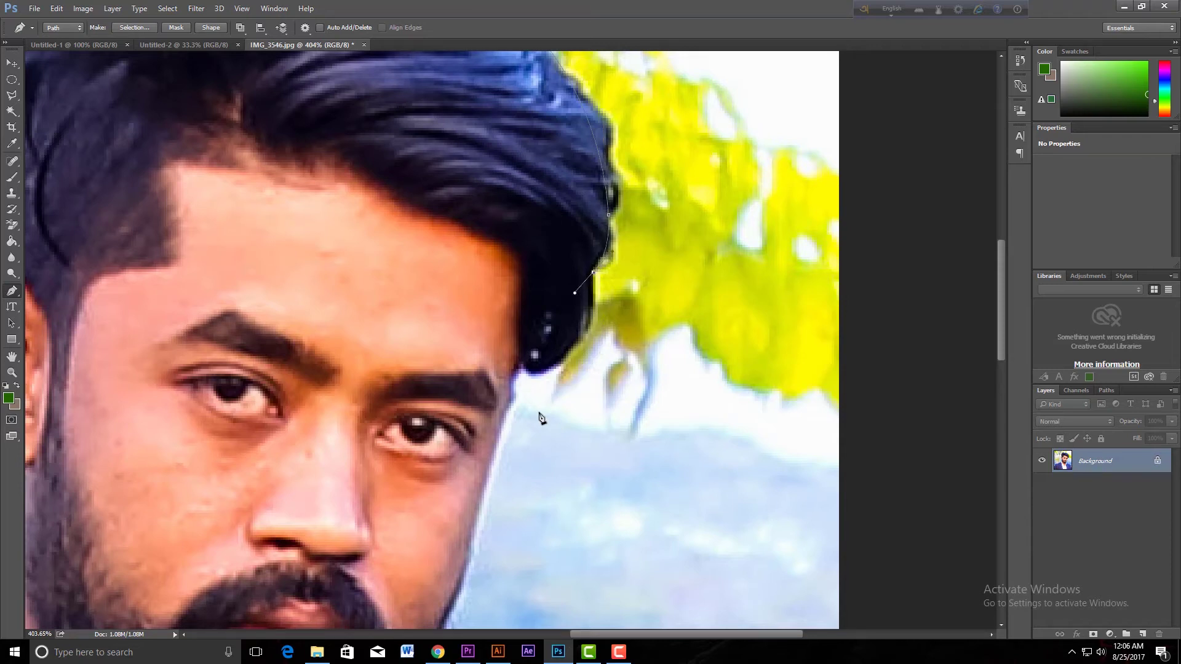
pyautogui.moveTo(593, 272); pyautogui.dragTo(594, 306)
pyautogui.moveTo(531, 376); pyautogui.dragTo(460, 415)
# Step: Trace the path down the right cheek and jawline to where the beard meets the collar
pyautogui.keyDown('alt'); pyautogui.click(530, 376); pyautogui.keyUp('alt')
pyautogui.moveTo(482, 496); pyautogui.dragTo(485, 268)
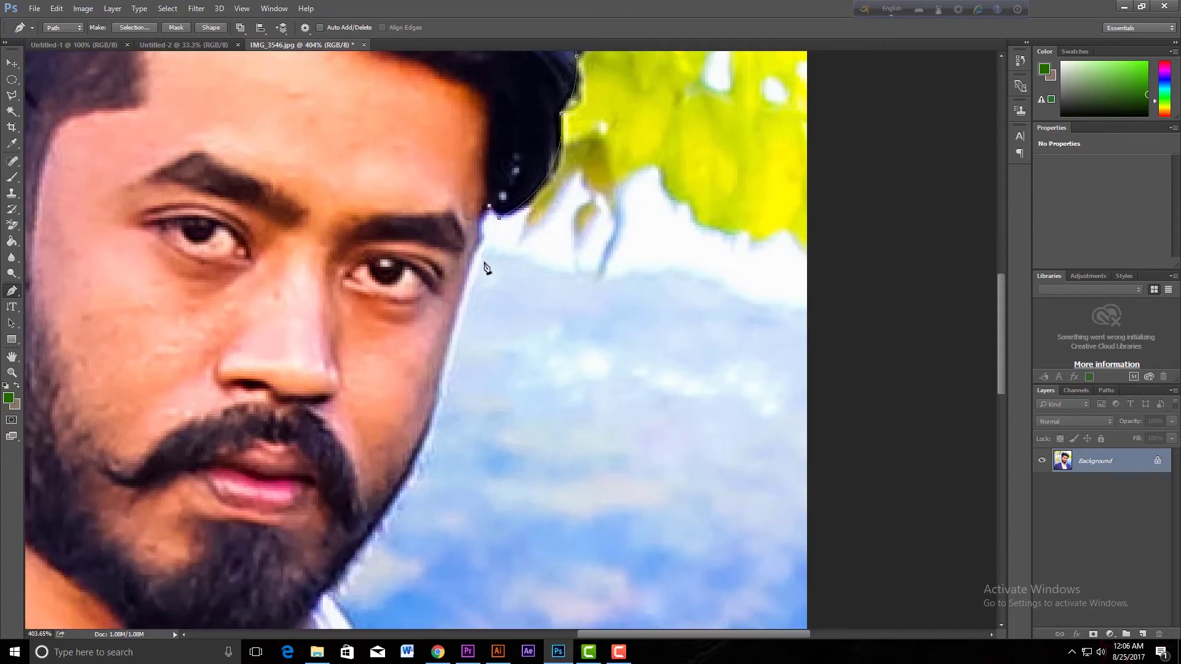
pyautogui.click(482, 238)
pyautogui.keyDown('alt'); pyautogui.click(482, 238); pyautogui.keyUp('alt')
pyautogui.moveTo(440, 397); pyautogui.dragTo(435, 458)
pyautogui.moveTo(438, 381); pyautogui.dragTo(501, 279)
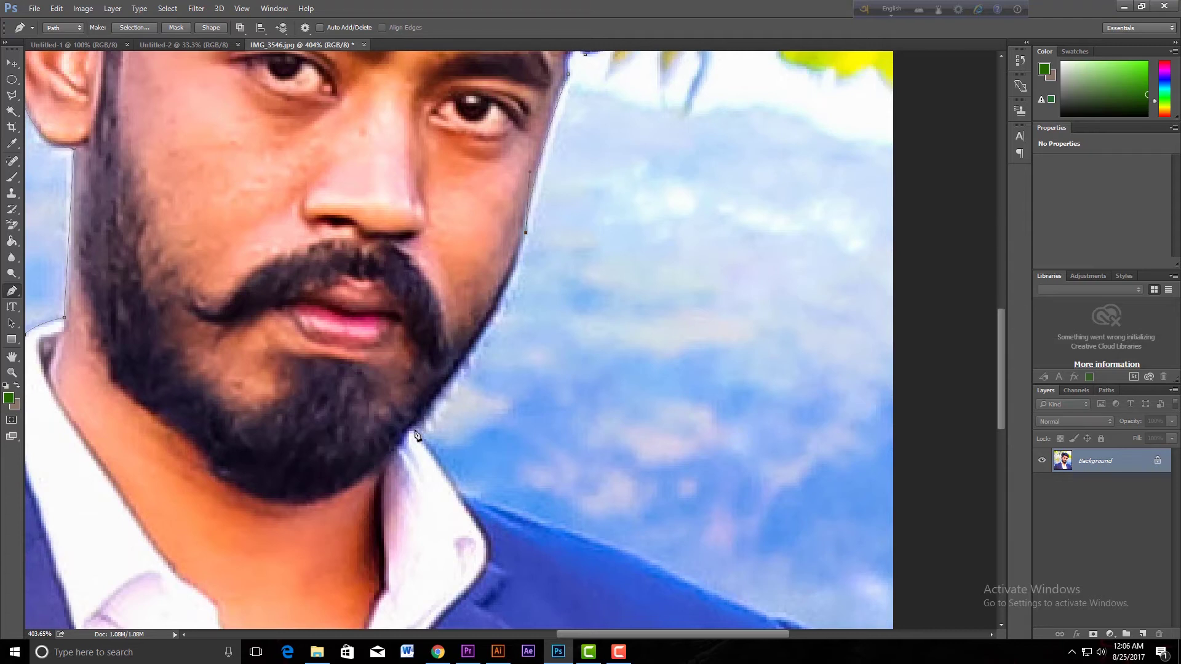
pyautogui.moveTo(412, 431)
pyautogui.mouseDown()
pyautogui.moveTo(522, 297)
pyautogui.moveTo(510, 326)
pyautogui.mouseUp()
pyautogui.keyDown('alt'); pyautogui.click(415, 430); pyautogui.keyUp('alt')
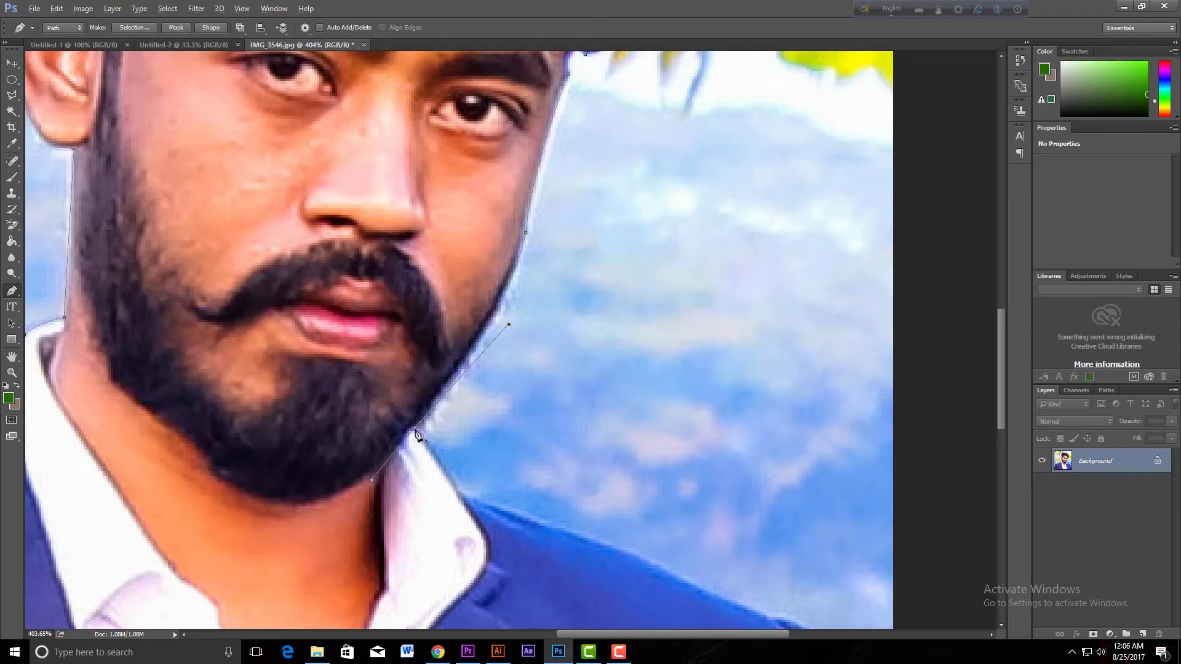
pyautogui.click(463, 500)
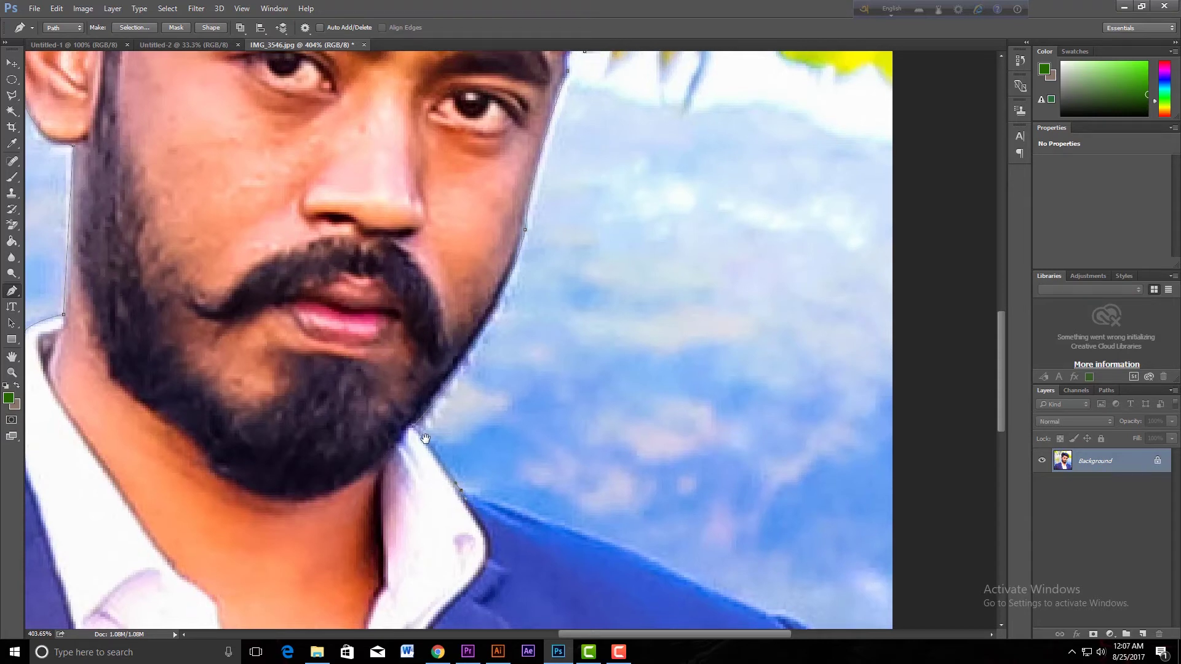
# Step: Extend the path over the collar and right shoulder to the bottom-right corner
pyautogui.scroll(-5, 467, 506)
pyautogui.hscroll(3, 492, 431)
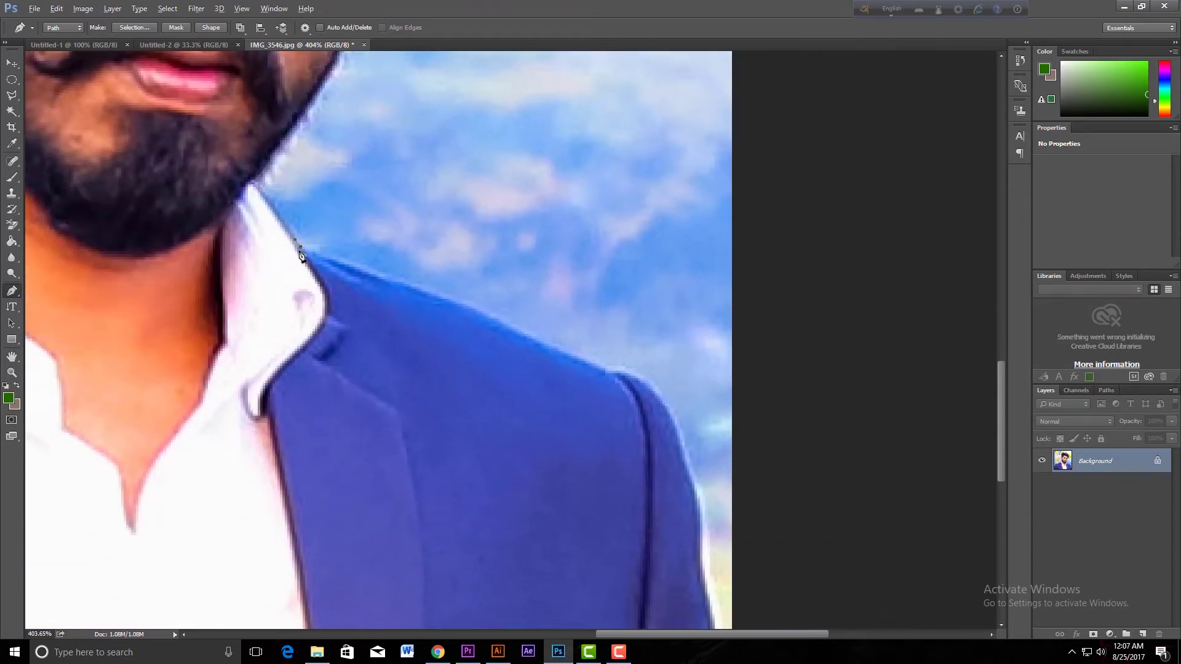
pyautogui.keyDown('alt'); pyautogui.click(609, 374); pyautogui.keyUp('alt')
pyautogui.moveTo(502, 334)
pyautogui.mouseDown()
pyautogui.moveTo(408, 261)
pyautogui.moveTo(197, 163)
pyautogui.mouseUp()
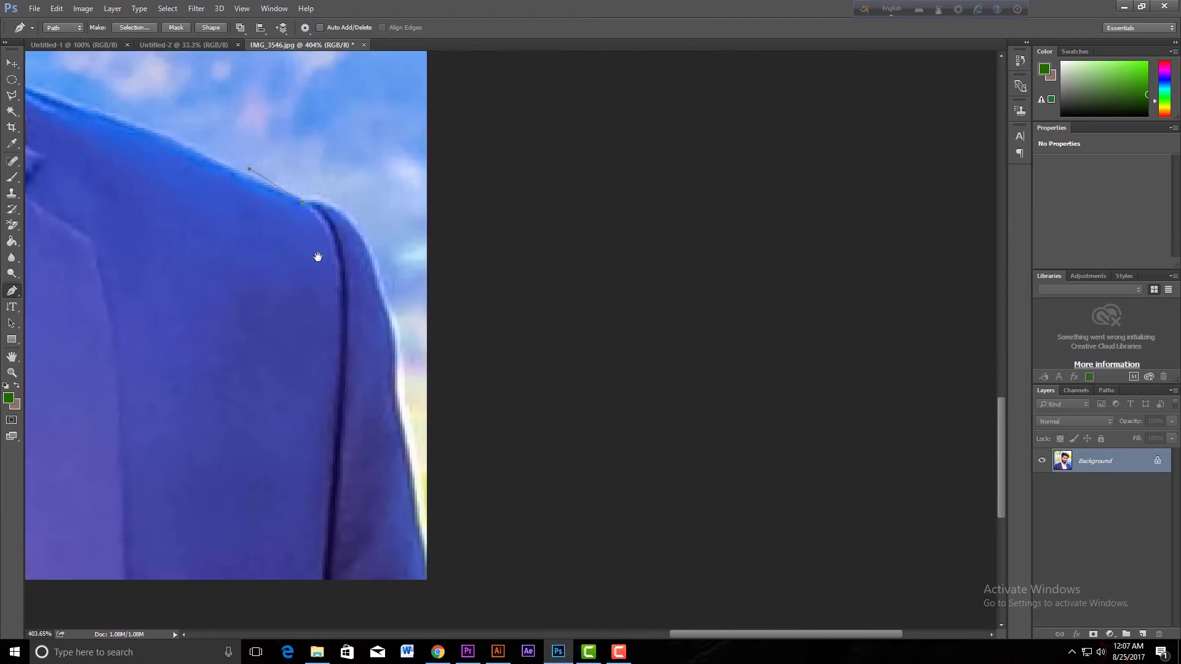
pyautogui.moveTo(371, 254); pyautogui.dragTo(389, 309)
pyautogui.keyDown('alt'); pyautogui.click(370, 256); pyautogui.keyUp('alt')
pyautogui.scroll(-5, 385, 332)
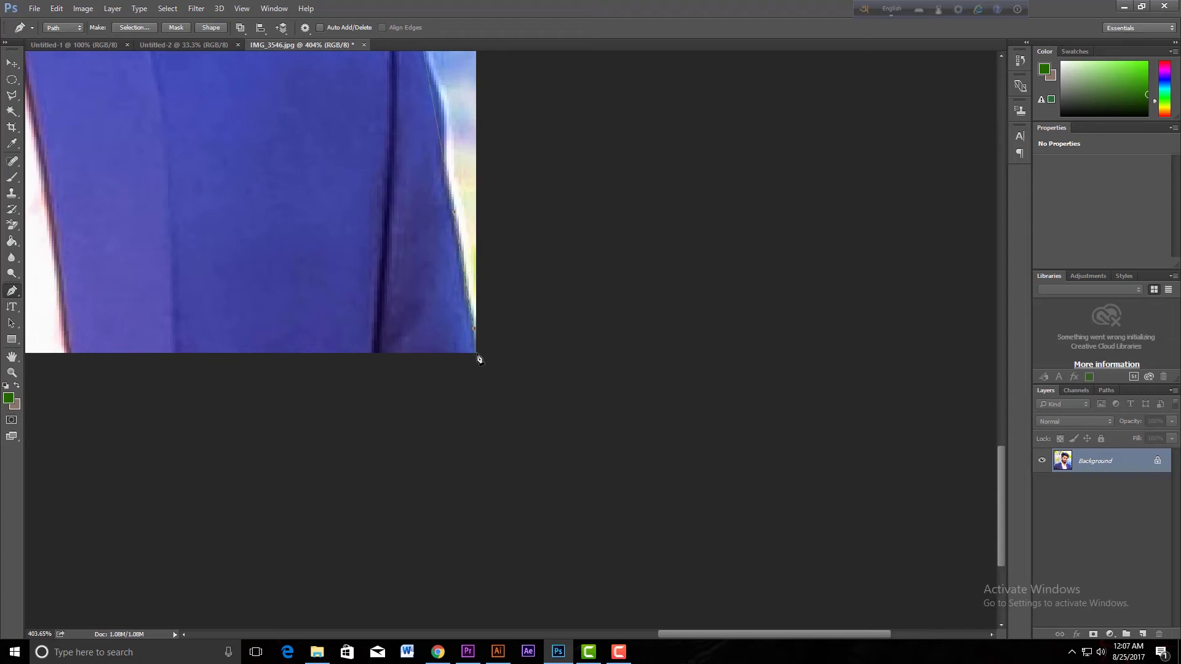
pyautogui.moveTo(262, 325); pyautogui.dragTo(806, 353)
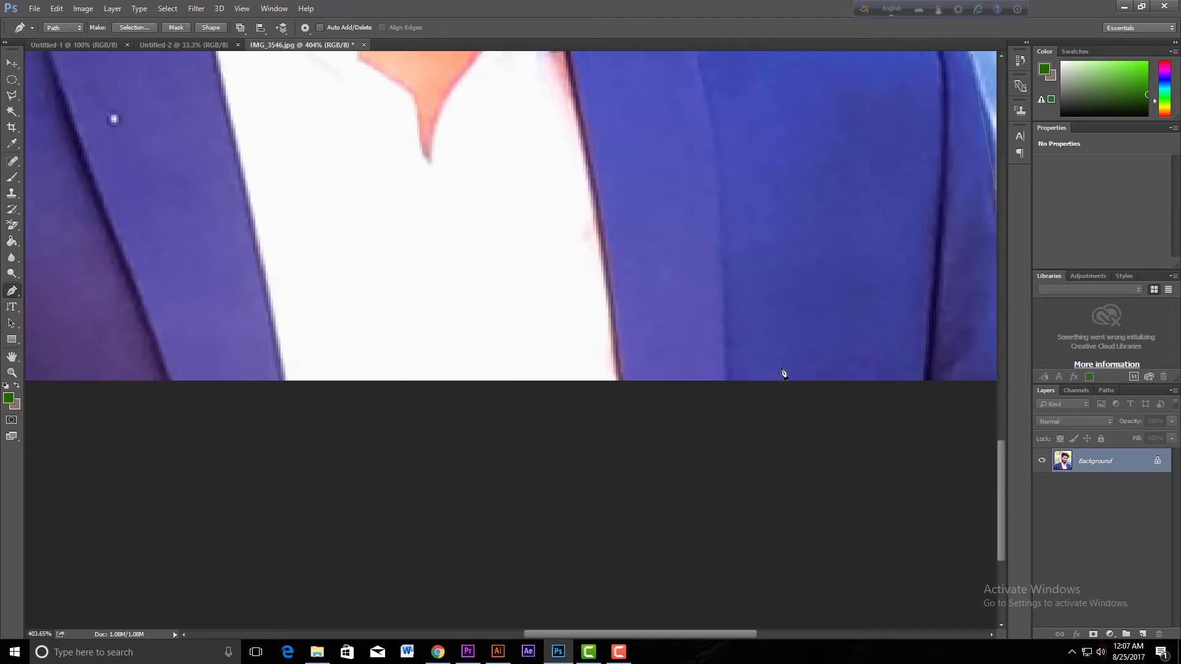
# Step: Close the path along the bottom edge back at its starting point
pyautogui.scroll(-3, 551, 415)
pyautogui.scroll(-3, 551, 415)
pyautogui.scroll(-2, 551, 415)
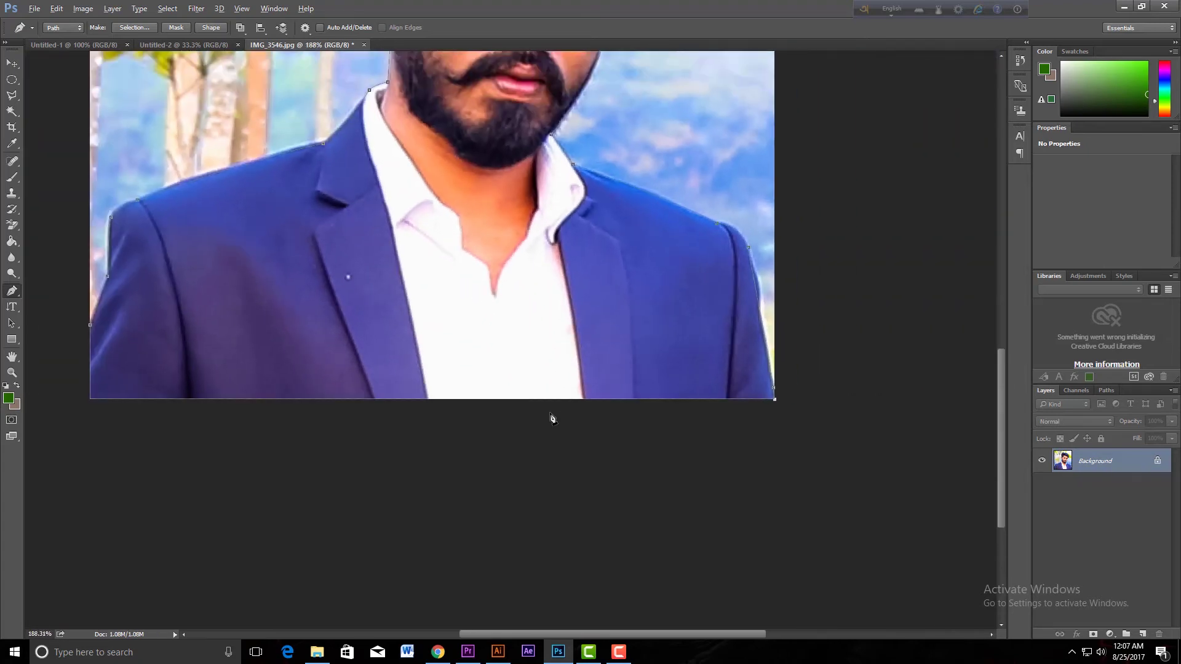
pyautogui.scroll(2, 433, 474)
pyautogui.scroll(2, 433, 478)
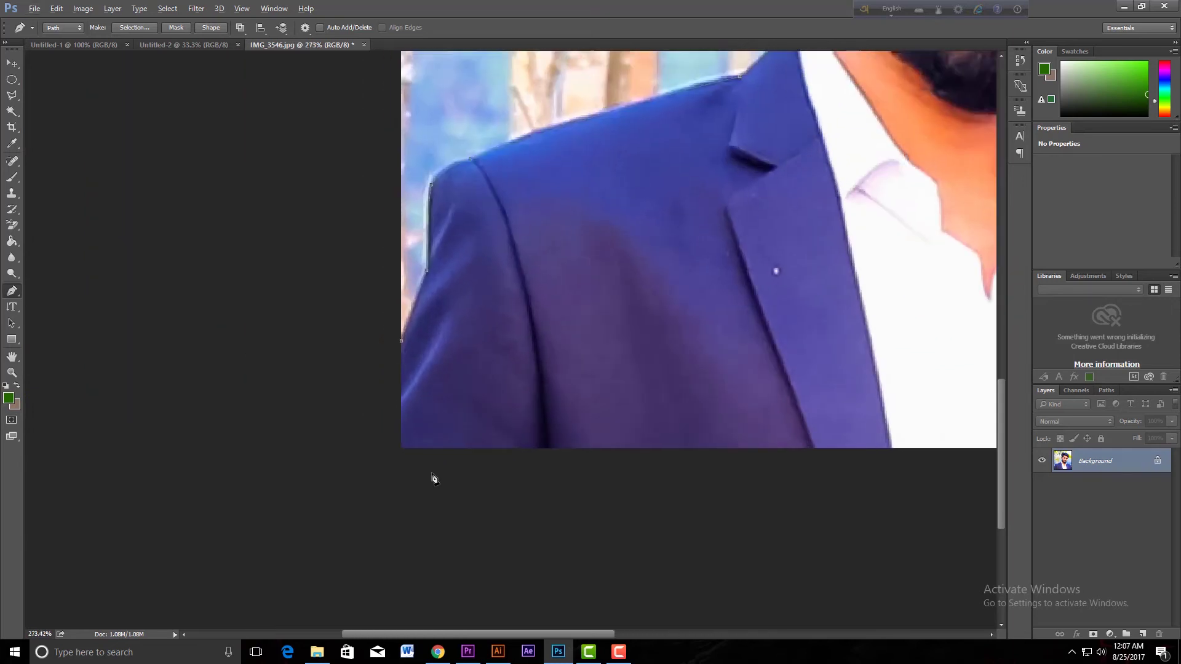
pyautogui.scroll(2, 433, 477)
pyautogui.scroll(2, 433, 477)
pyautogui.click(388, 439)
pyautogui.click(388, 282)
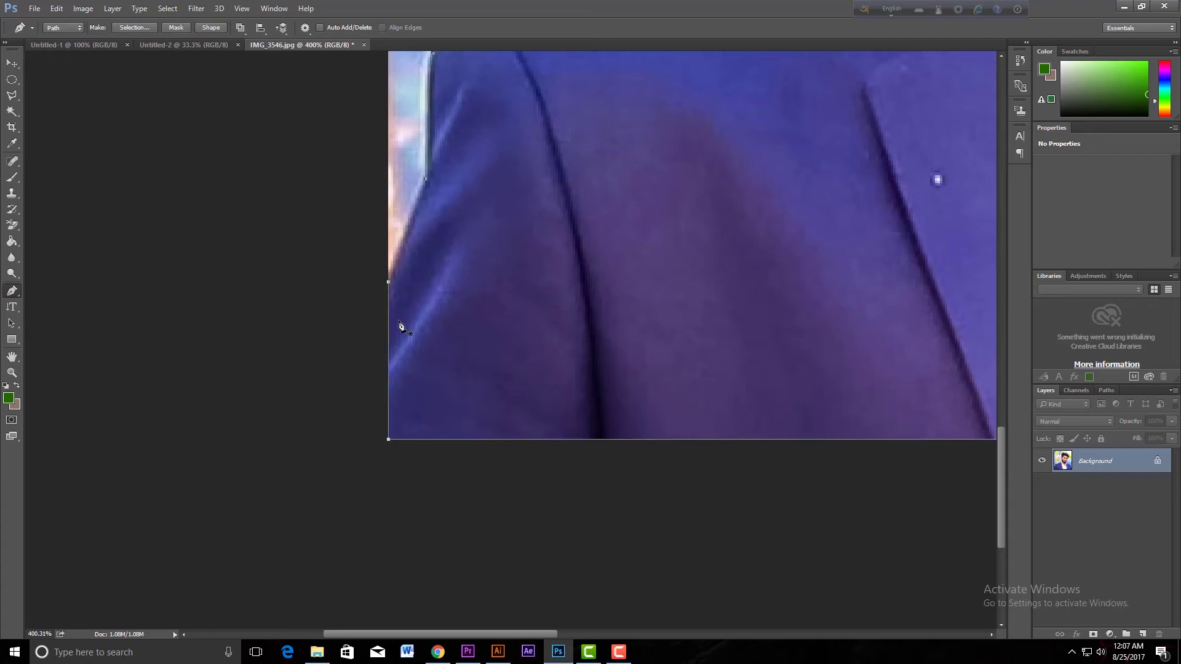
# Step: Convert the closed path into a selection with a 1.5-pixel feather radius
pyautogui.scroll(-3, 399, 326)
pyautogui.scroll(-3, 452, 469)
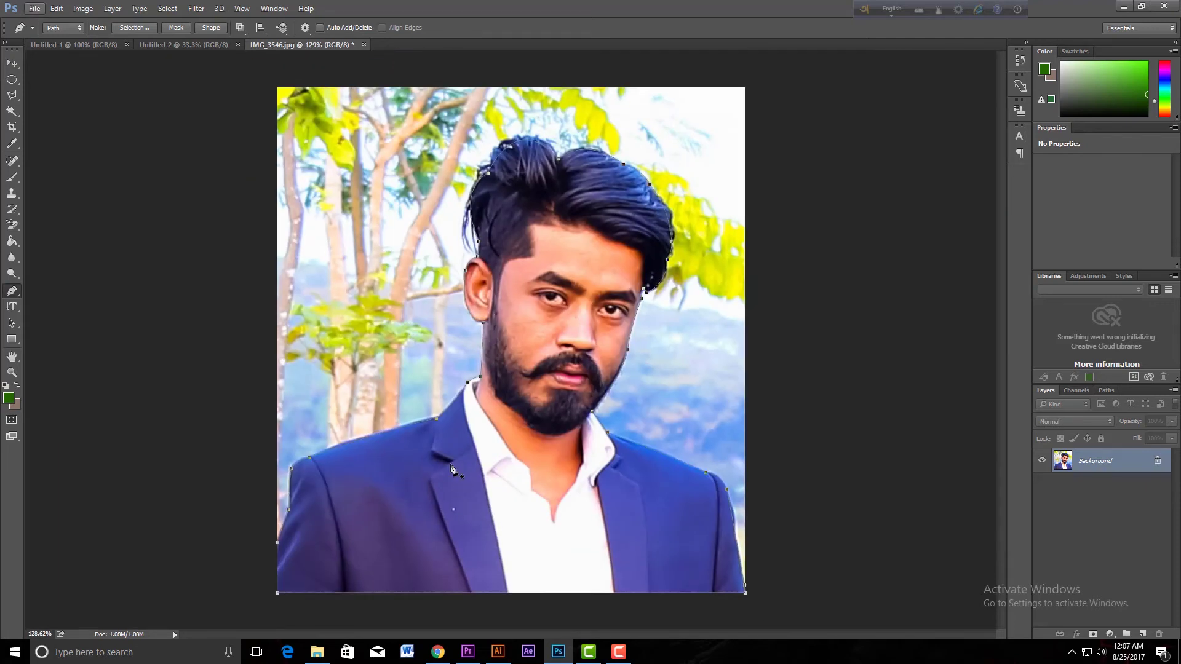
pyautogui.rightClick(465, 435)
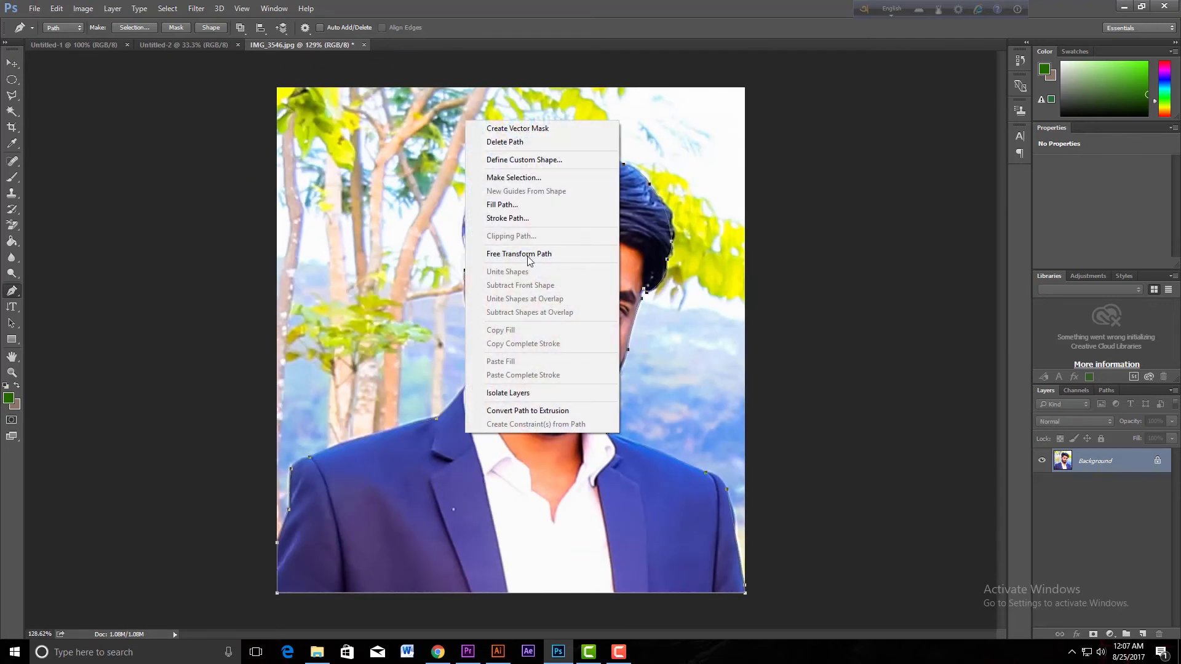
pyautogui.click(513, 177)
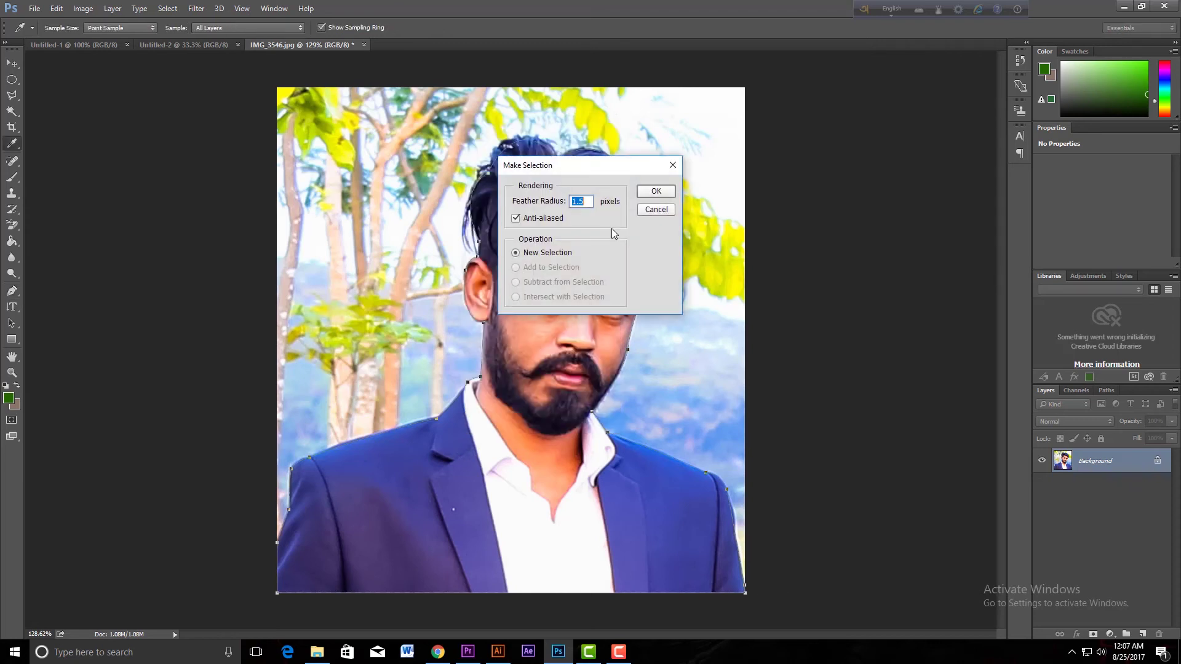
pyautogui.click(656, 191)
pyautogui.click(12, 63)
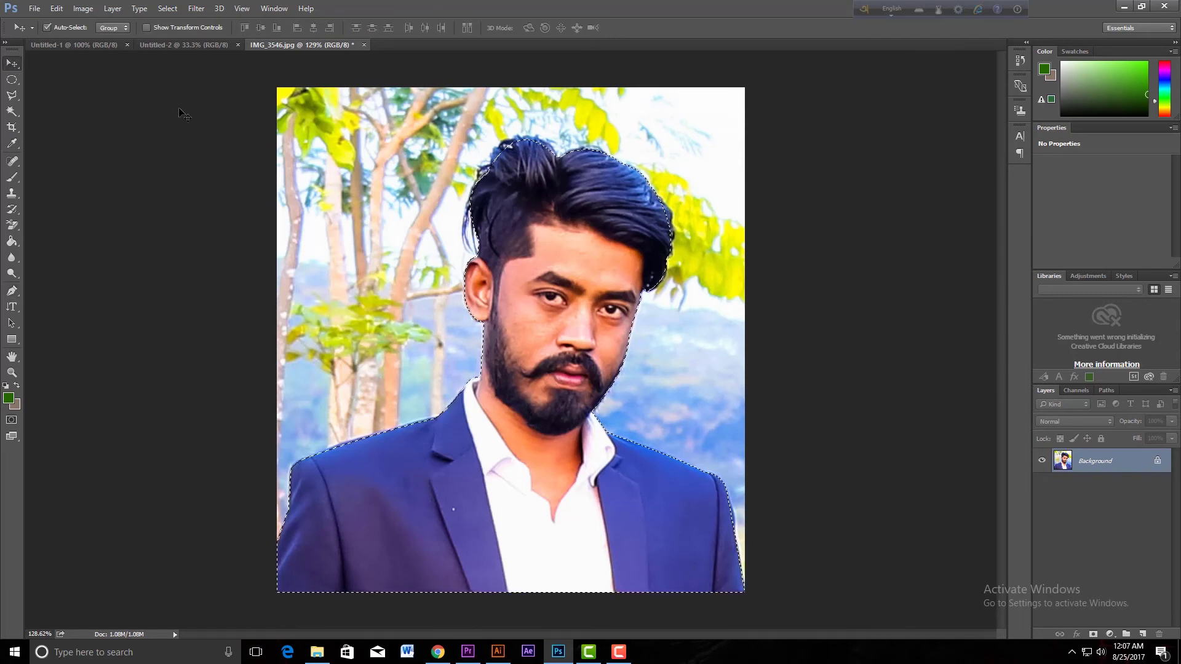
# Step: Paste the cut-out man onto Untitled-1 and shrink him with Free Transform
pyautogui.click(100, 50)
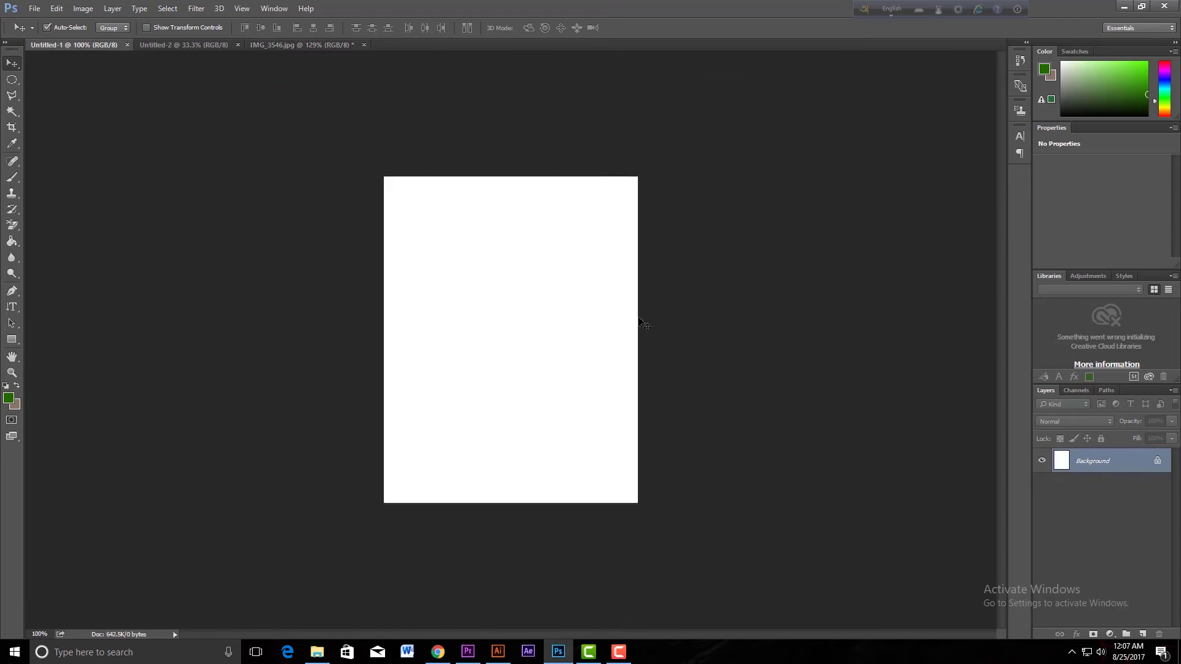
pyautogui.hotkey('ctrl', 'v')
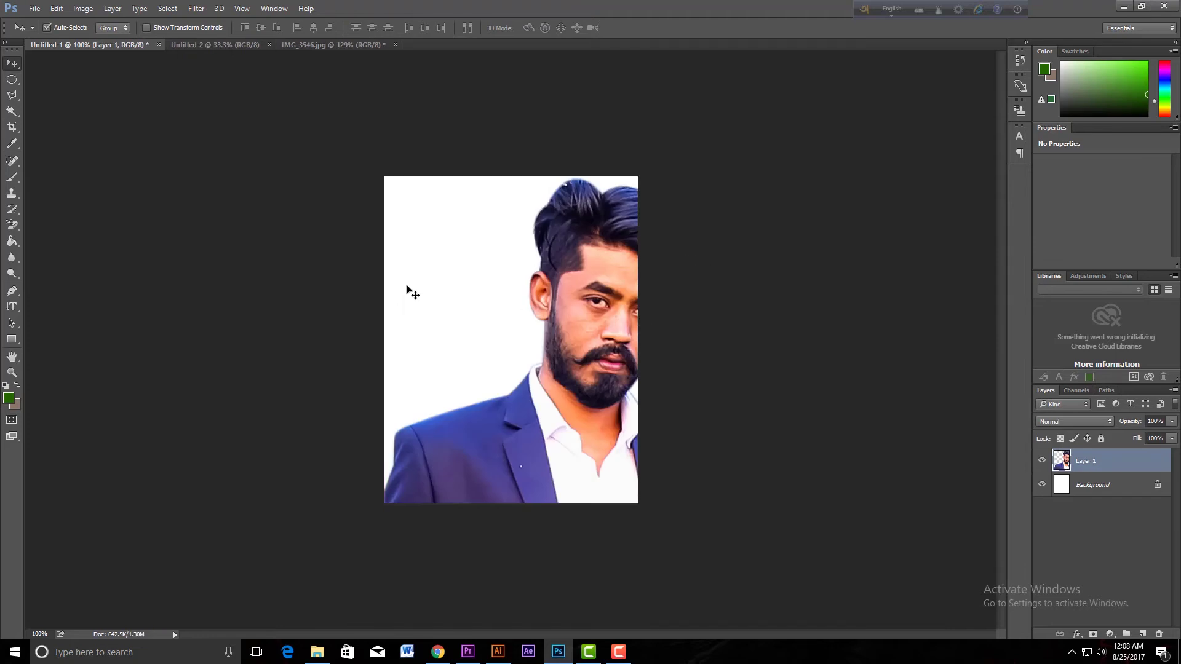
pyautogui.moveTo(539, 338); pyautogui.dragTo(344, 273)
pyautogui.press('ctrl')
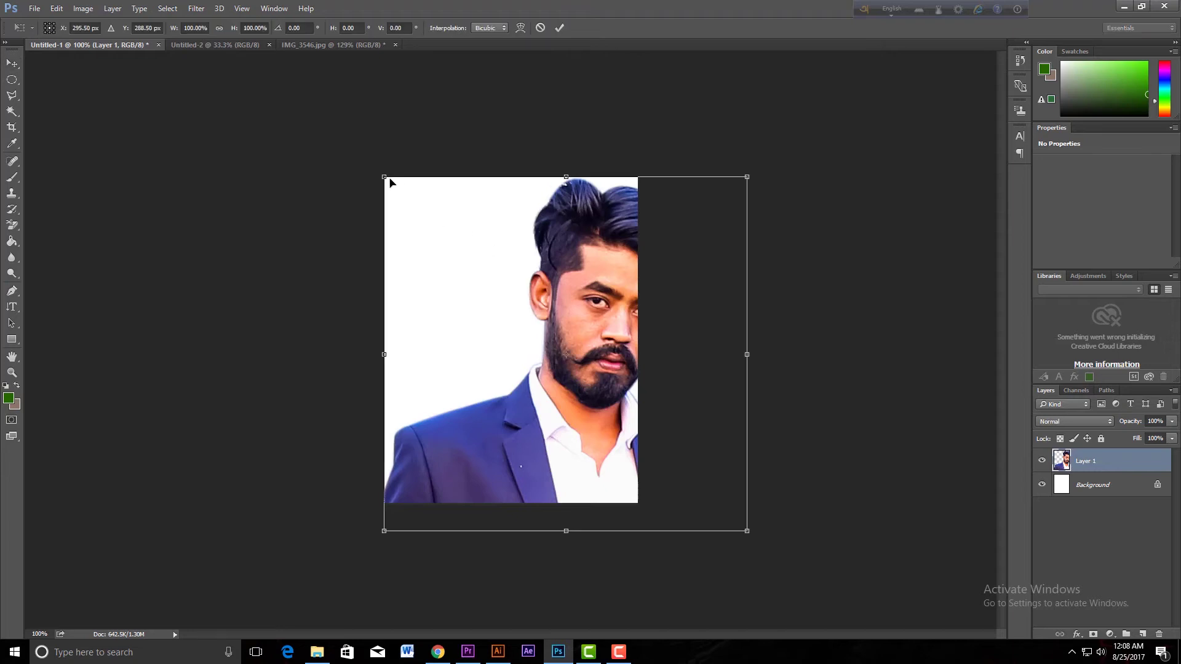
pyautogui.moveTo(385, 178); pyautogui.dragTo(563, 352)
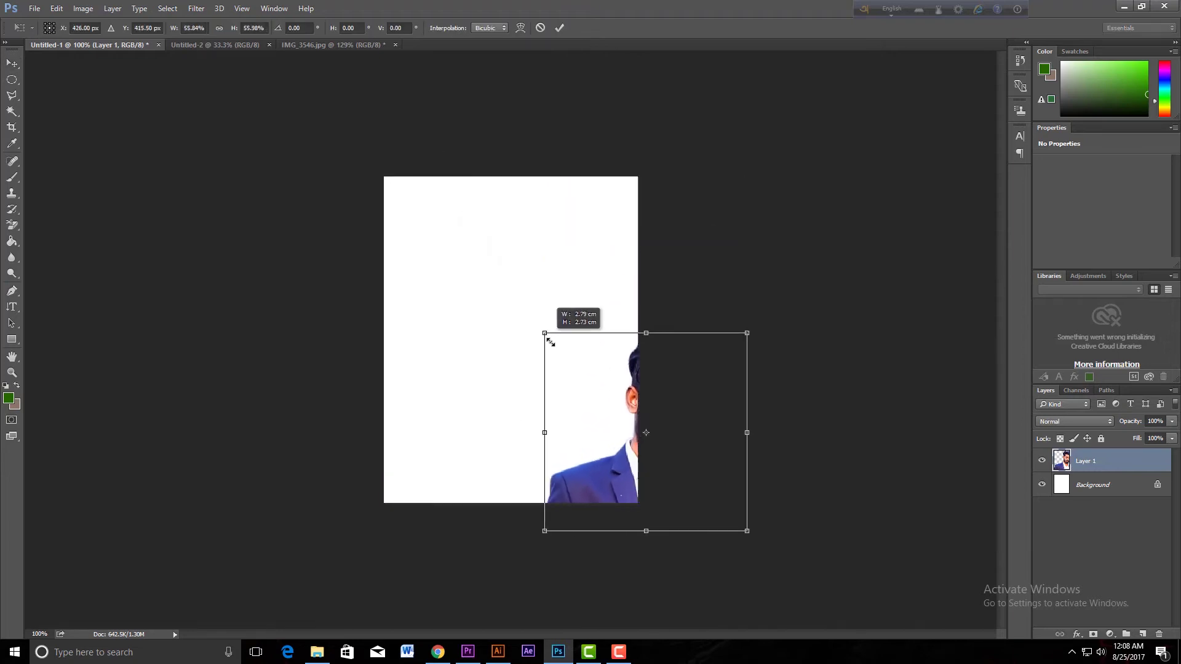
pyautogui.moveTo(568, 447)
pyautogui.mouseDown()
pyautogui.moveTo(482, 362)
pyautogui.moveTo(426, 273)
pyautogui.mouseUp()
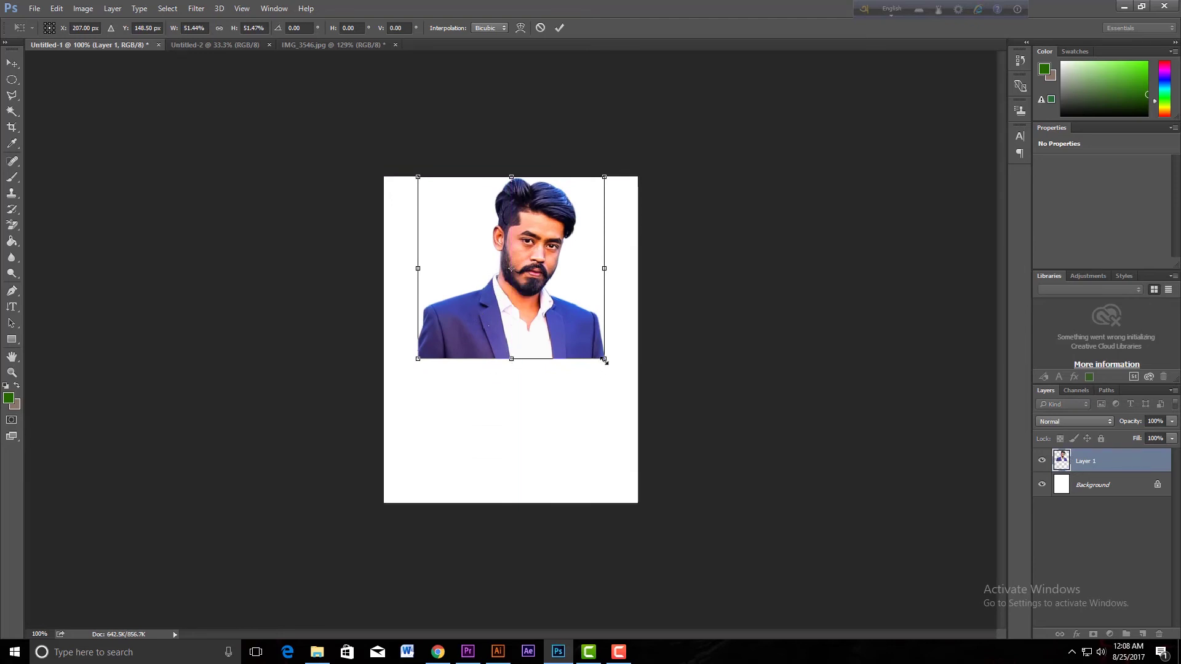
# Step: Enlarge and nudge the man to fill the passport page, then commit the transform
pyautogui.moveTo(604, 359); pyautogui.dragTo(706, 457)
pyautogui.moveTo(560, 417); pyautogui.dragTo(509, 462)
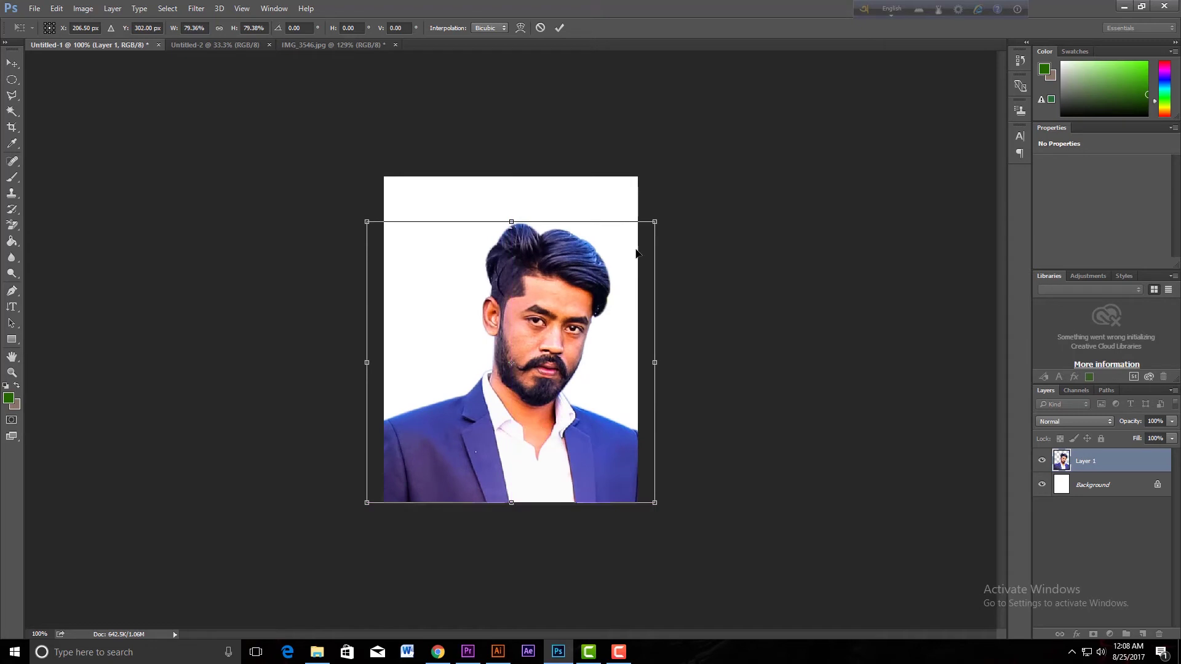
pyautogui.moveTo(655, 223); pyautogui.dragTo(664, 170)
pyautogui.moveTo(625, 369)
pyautogui.mouseDown()
pyautogui.moveTo(606, 353)
pyautogui.moveTo(604, 369)
pyautogui.mouseUp()
pyautogui.press('Left')
pyautogui.press('Left')
pyautogui.press('Left')
pyautogui.press('Left')
pyautogui.press('Left')
pyautogui.press('Left')
pyautogui.press('Left')
pyautogui.press('Left')
pyautogui.press('Left')
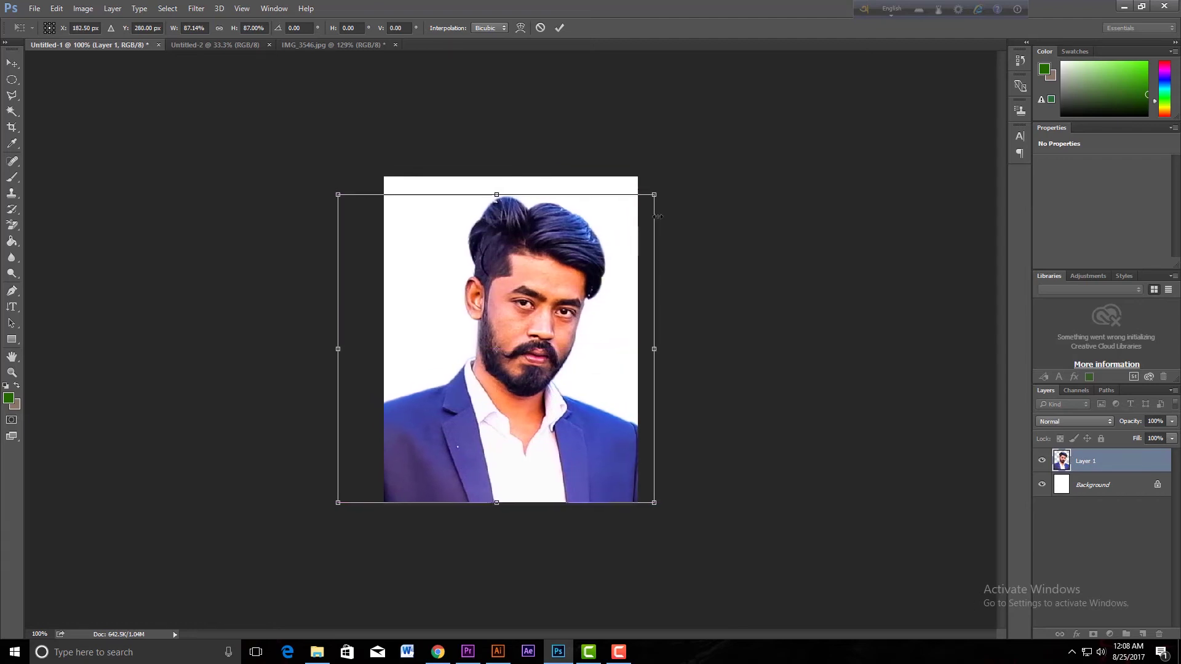
pyautogui.moveTo(655, 195); pyautogui.dragTo(659, 175)
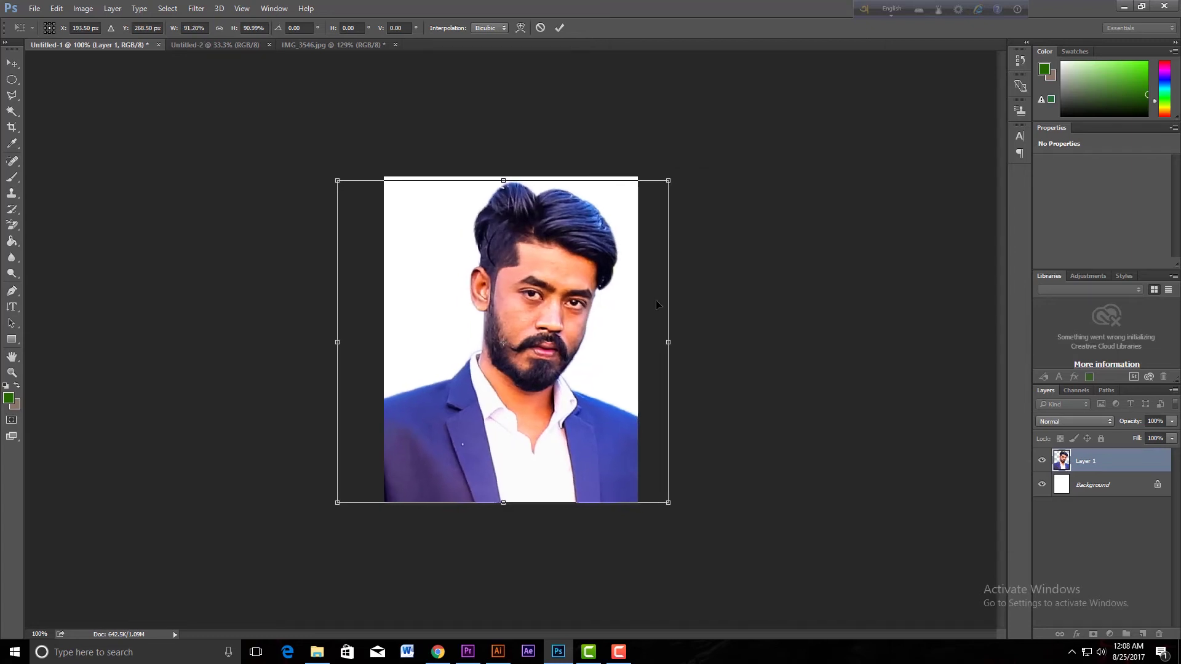
pyautogui.press('Left')
pyautogui.press('Left')
pyautogui.press('Left')
pyautogui.press('Left')
pyautogui.press('Left')
pyautogui.press('Left')
pyautogui.press('Left')
pyautogui.press('Left')
pyautogui.press('Left')
pyautogui.press('Left')
pyautogui.press('Left')
pyautogui.press('Left')
pyautogui.press('Left')
pyautogui.press('Left')
pyautogui.press('Left')
pyautogui.press('Left')
pyautogui.press('Left')
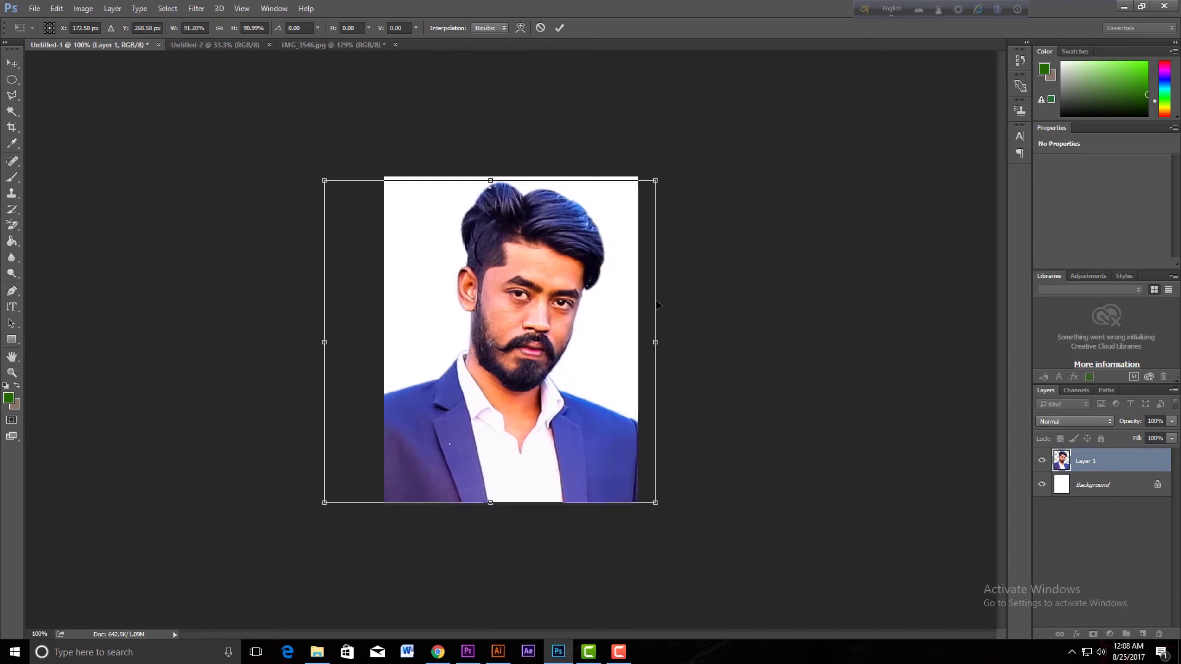
pyautogui.press('Right')
pyautogui.press('Right')
pyautogui.press('Right')
pyautogui.press('Right')
pyautogui.press('Right')
pyautogui.press('Right')
pyautogui.press('Right')
pyautogui.press('Right')
pyautogui.press('Right')
pyautogui.press('Right')
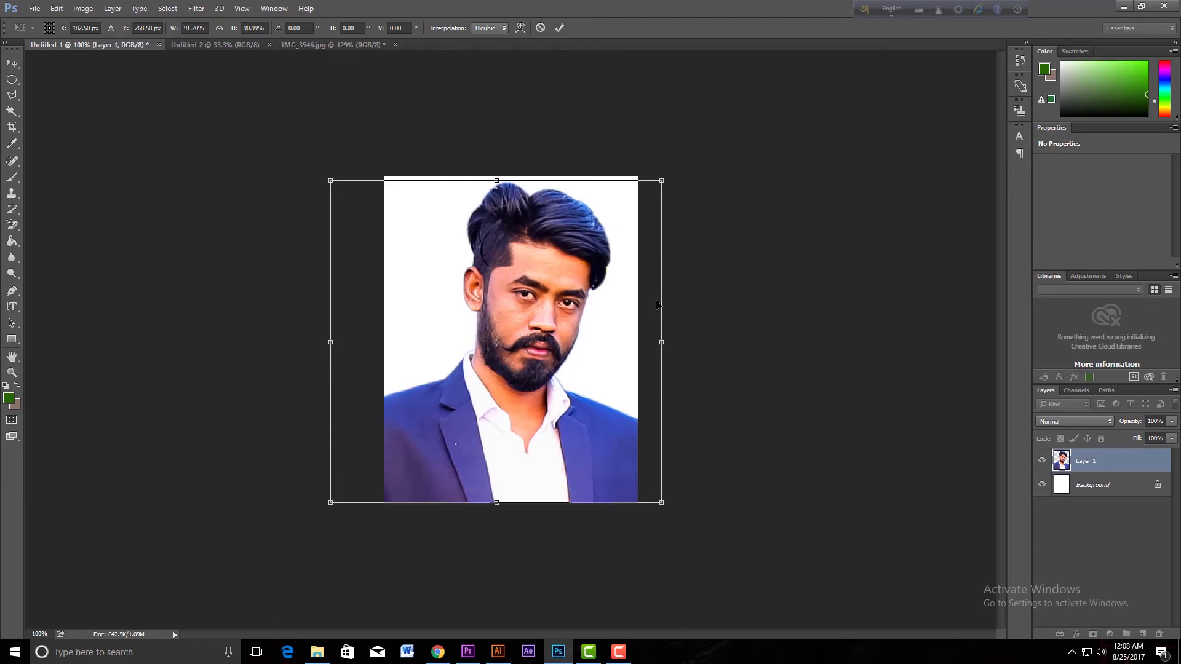
pyautogui.press('Down')
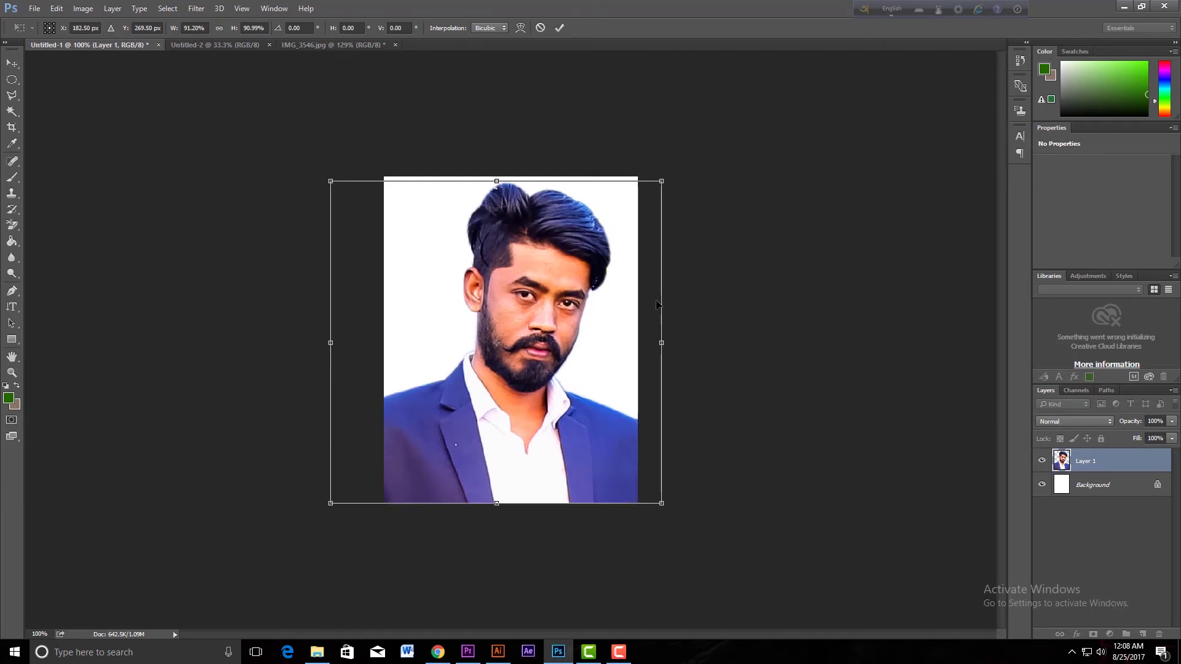
pyautogui.press('Return')
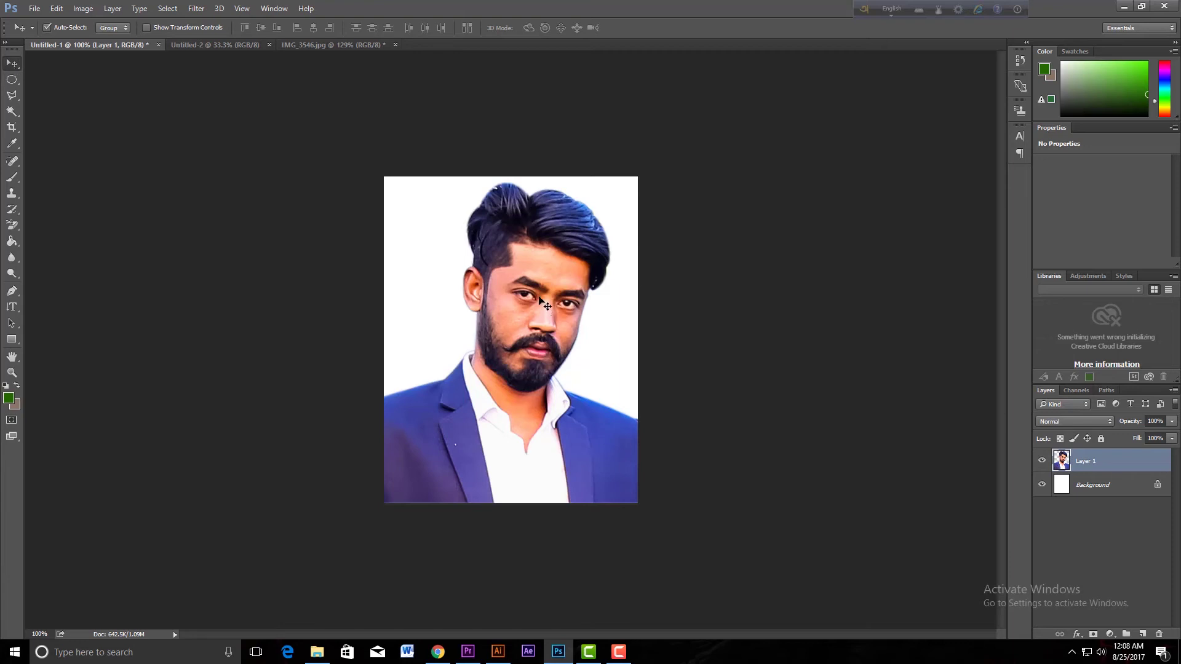
# Step: Undo the sizing, re-transform the man to about 91% filling the page, and select all
pyautogui.hotkey('shift', 'Right')
pyautogui.hotkey('shift', 'Right')
pyautogui.hotkey('shift', 'Right')
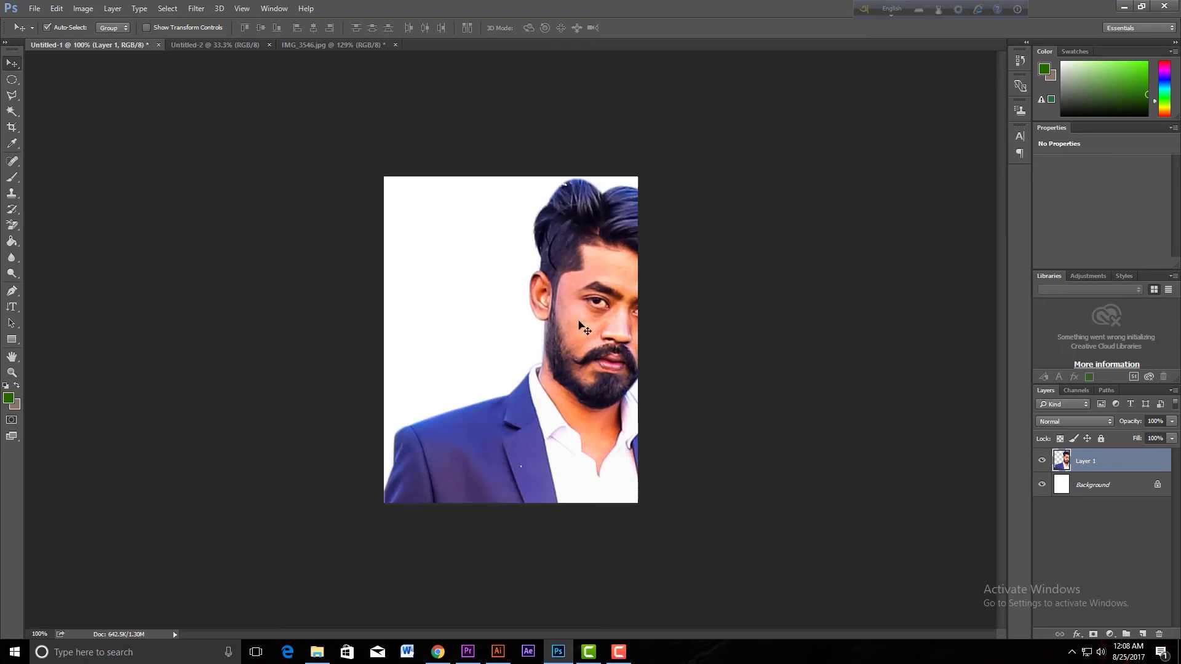
pyautogui.press('ctrl')
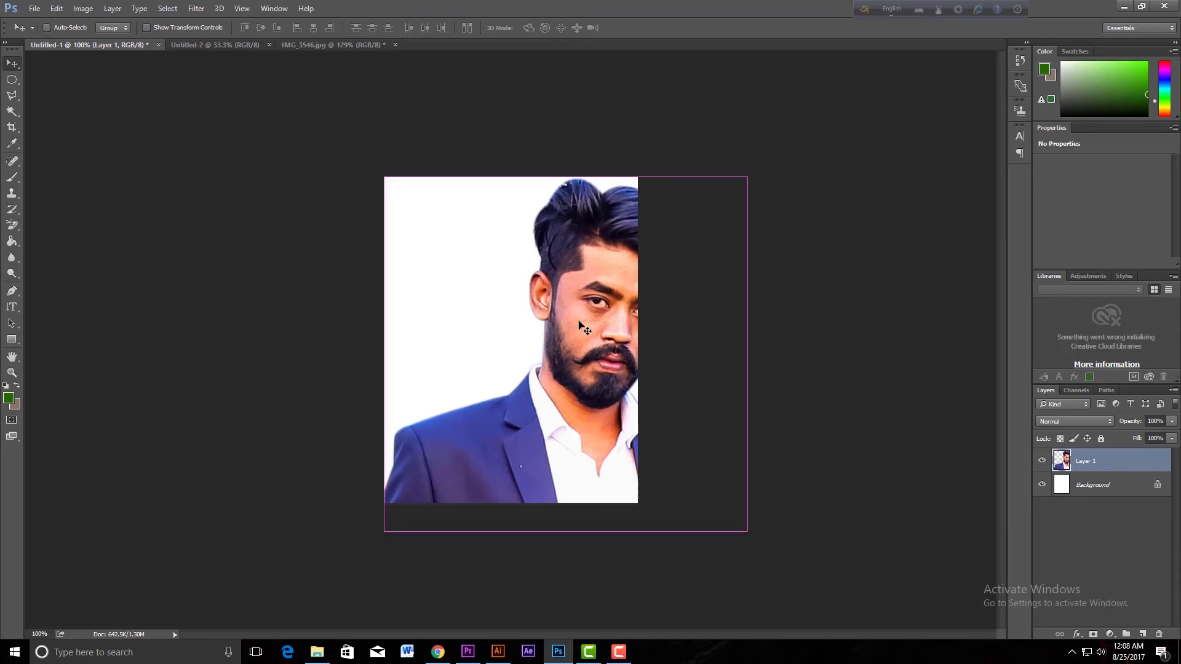
pyautogui.hotkey('ctrl', 't')
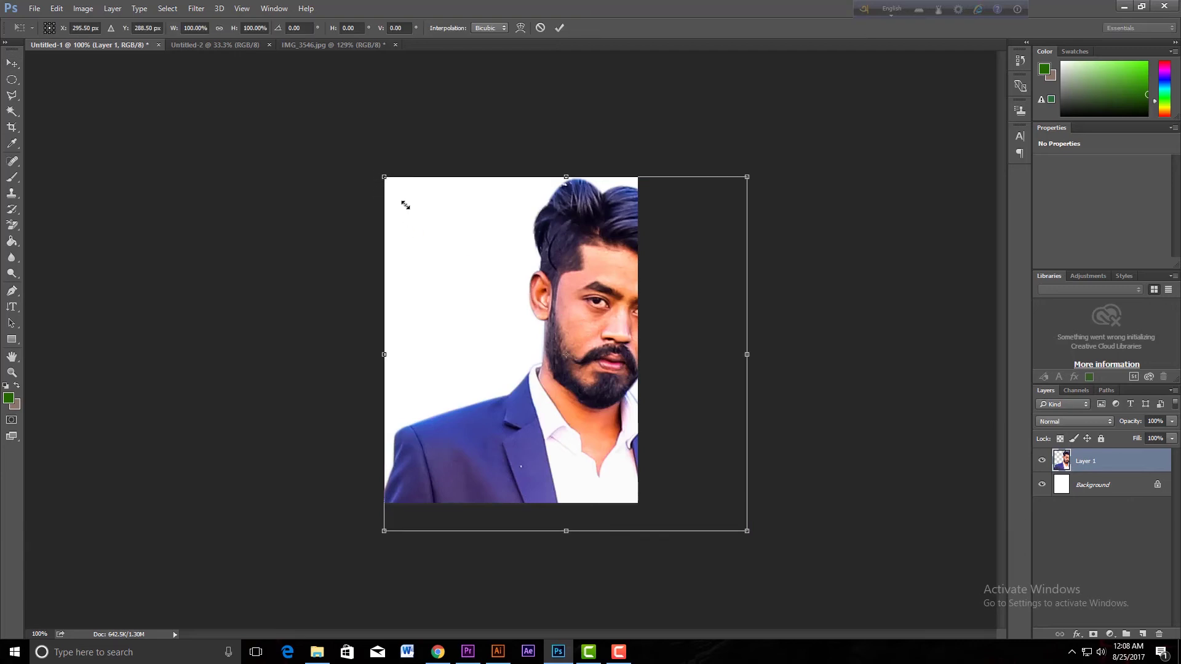
pyautogui.moveTo(380, 176); pyautogui.dragTo(467, 260)
pyautogui.moveTo(549, 438)
pyautogui.mouseDown()
pyautogui.moveTo(447, 412)
pyautogui.moveTo(456, 406)
pyautogui.mouseUp()
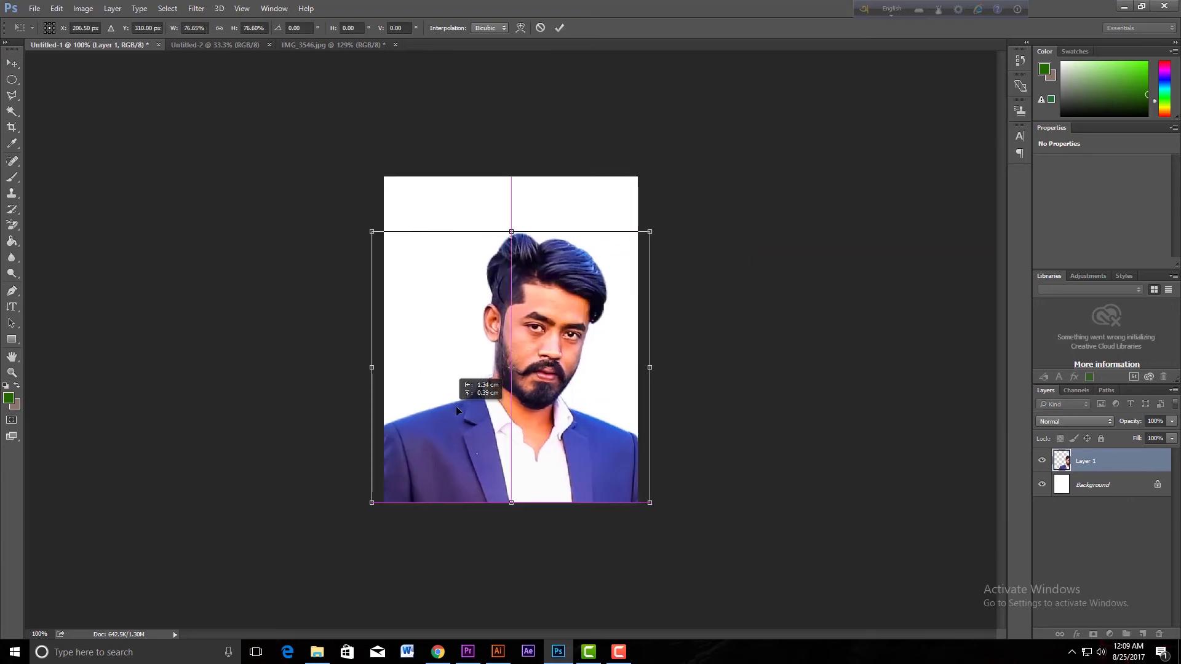
pyautogui.moveTo(372, 233); pyautogui.dragTo(318, 179)
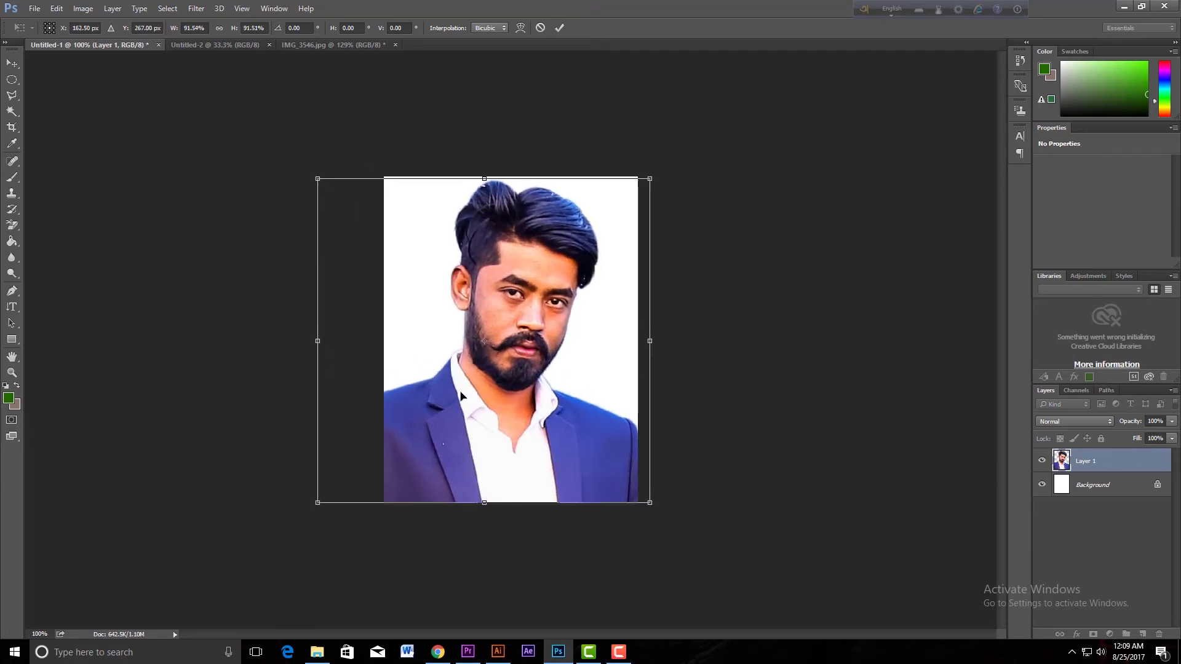
pyautogui.moveTo(461, 397); pyautogui.dragTo(461, 357)
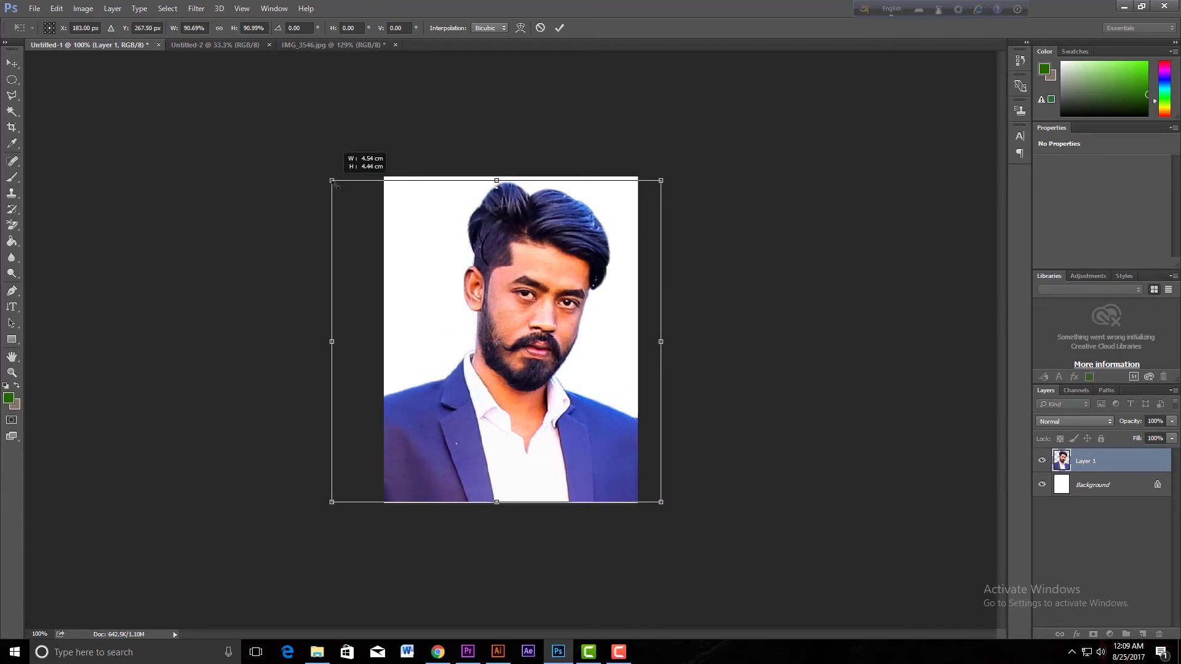
pyautogui.moveTo(329, 178); pyautogui.dragTo(339, 188)
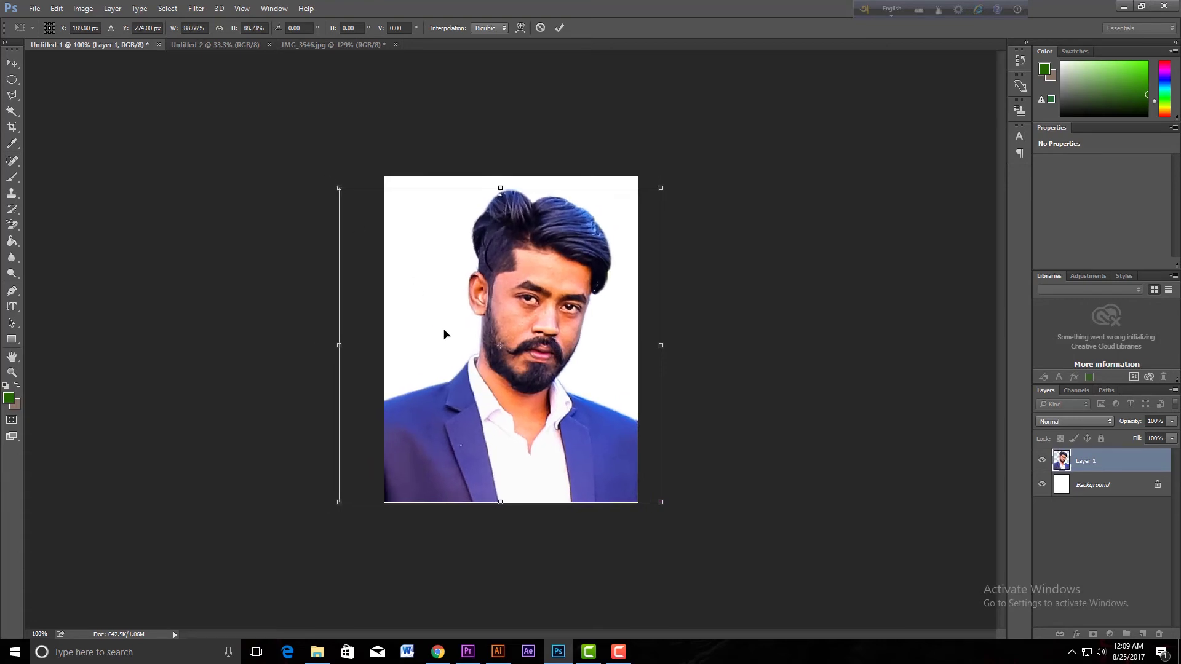
pyautogui.press('Right')
pyautogui.press('Right')
pyautogui.press('Right')
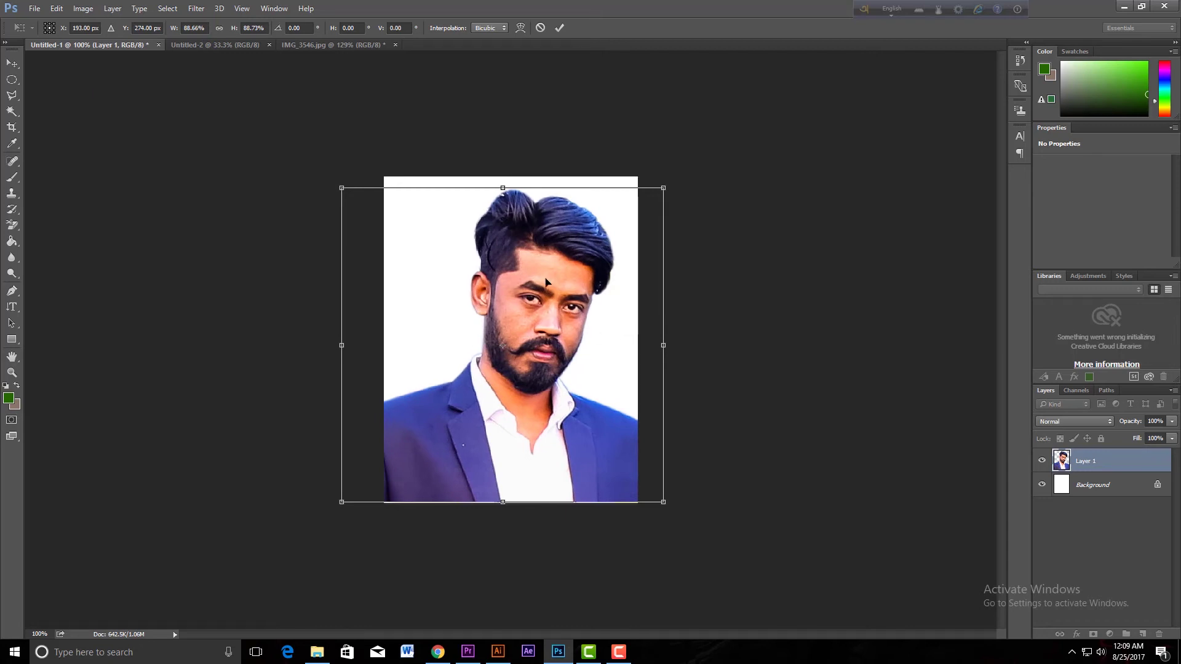
pyautogui.press('Return')
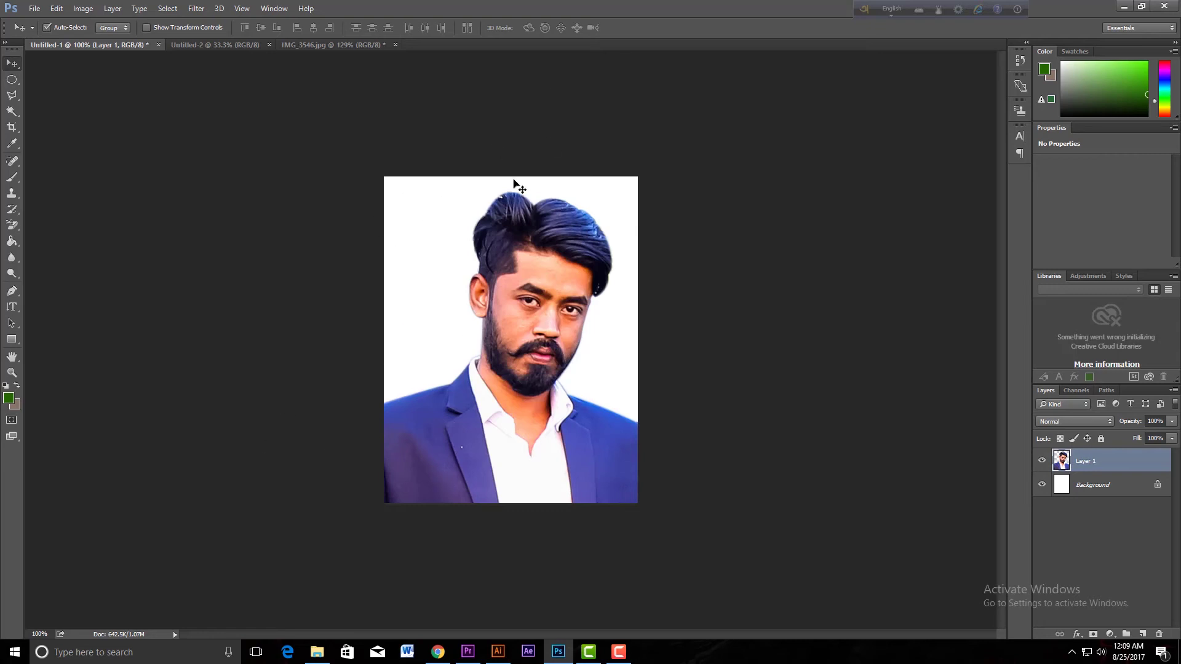
pyautogui.hotkey('ctrl', 'a')
# Step: Paste the sized passport portrait into Untitled-2 and move it to the sheet's top-left corner
pyautogui.press('ctrl')
pyautogui.click(323, 47)
pyautogui.click(244, 46)
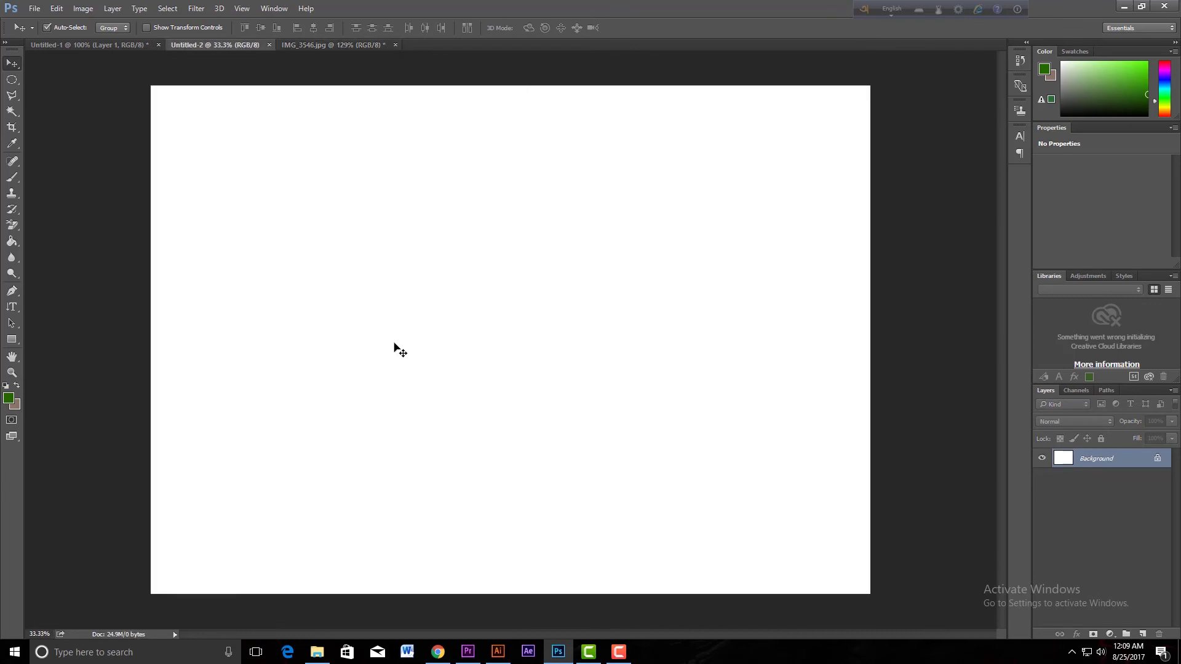
pyautogui.hotkey('ctrl', 'v')
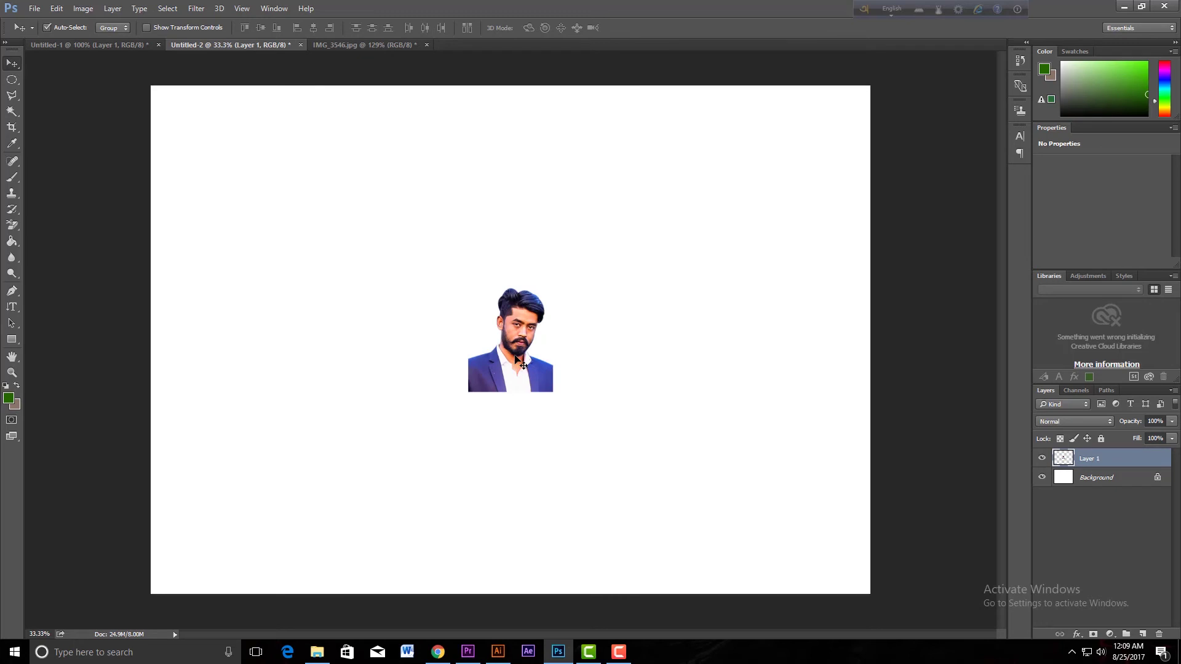
pyautogui.moveTo(510, 377); pyautogui.dragTo(198, 186)
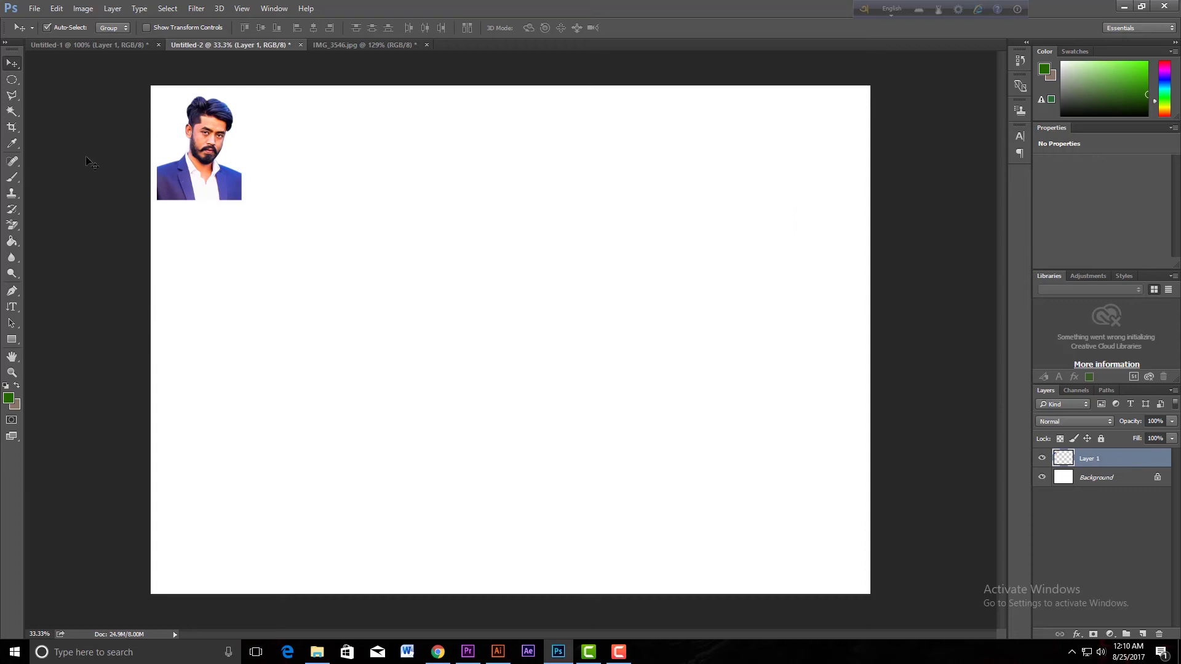
# Step: Duplicate the portrait beside the first one and select both portrait layers
pyautogui.moveTo(202, 186); pyautogui.dragTo(295, 192)
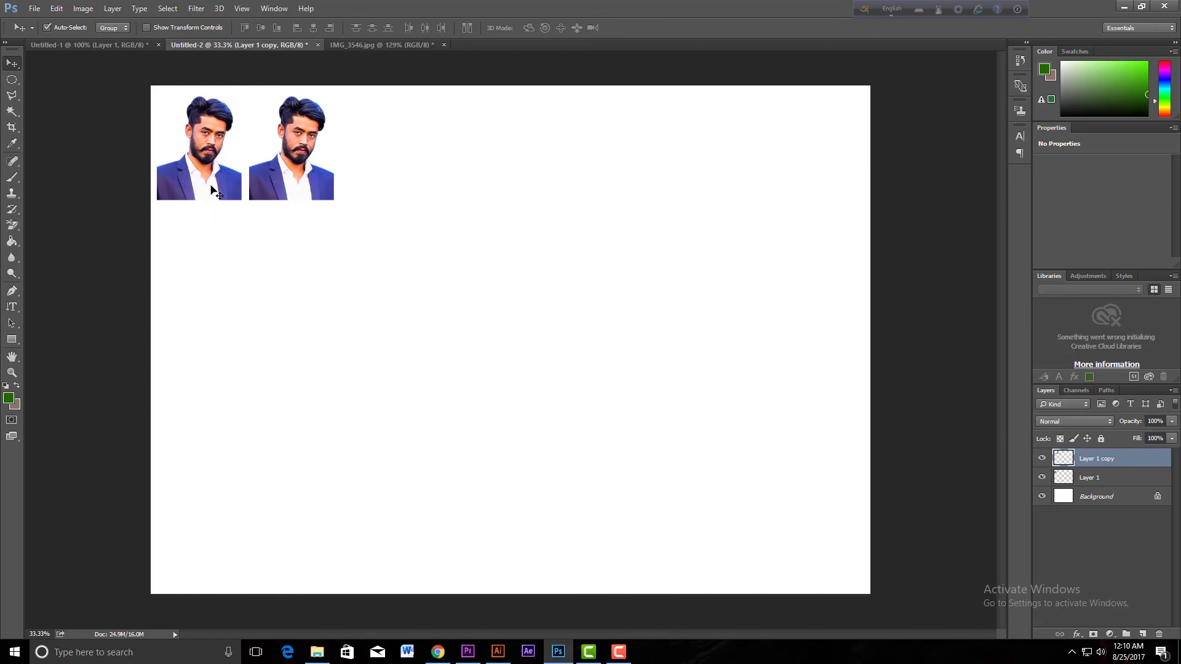
pyautogui.press('ctrl')
pyautogui.keyDown('ctrl'); pyautogui.click(204, 178); pyautogui.keyUp('ctrl')
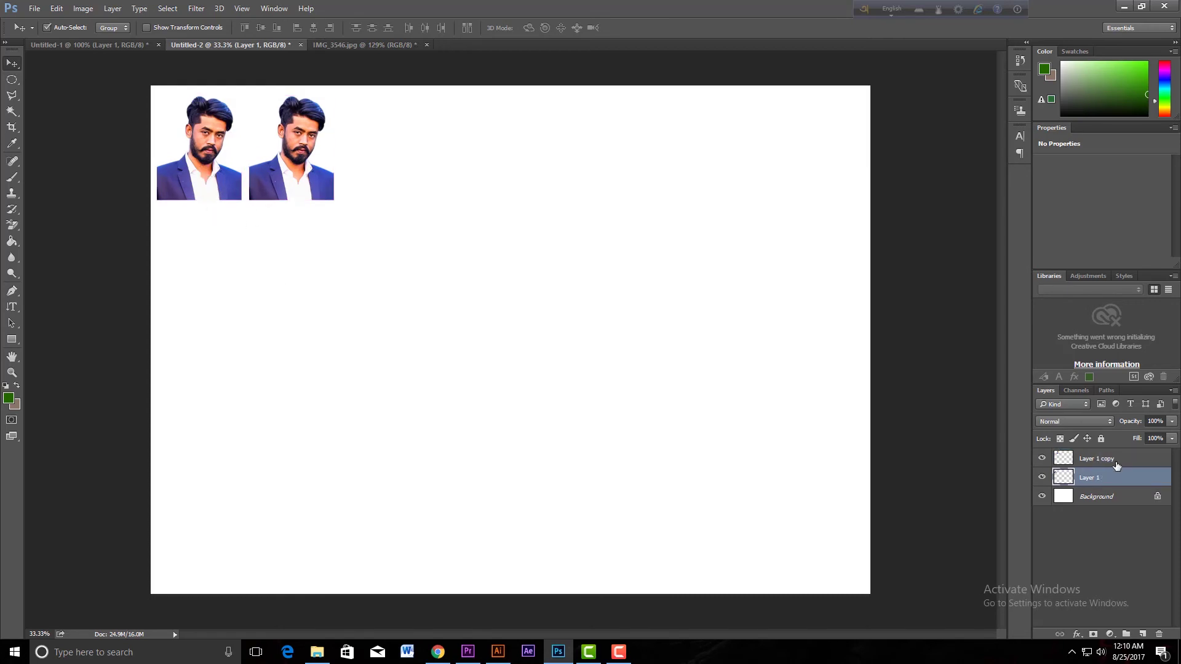
pyautogui.keyDown('ctrl'); pyautogui.click(1116, 462); pyautogui.keyUp('ctrl')
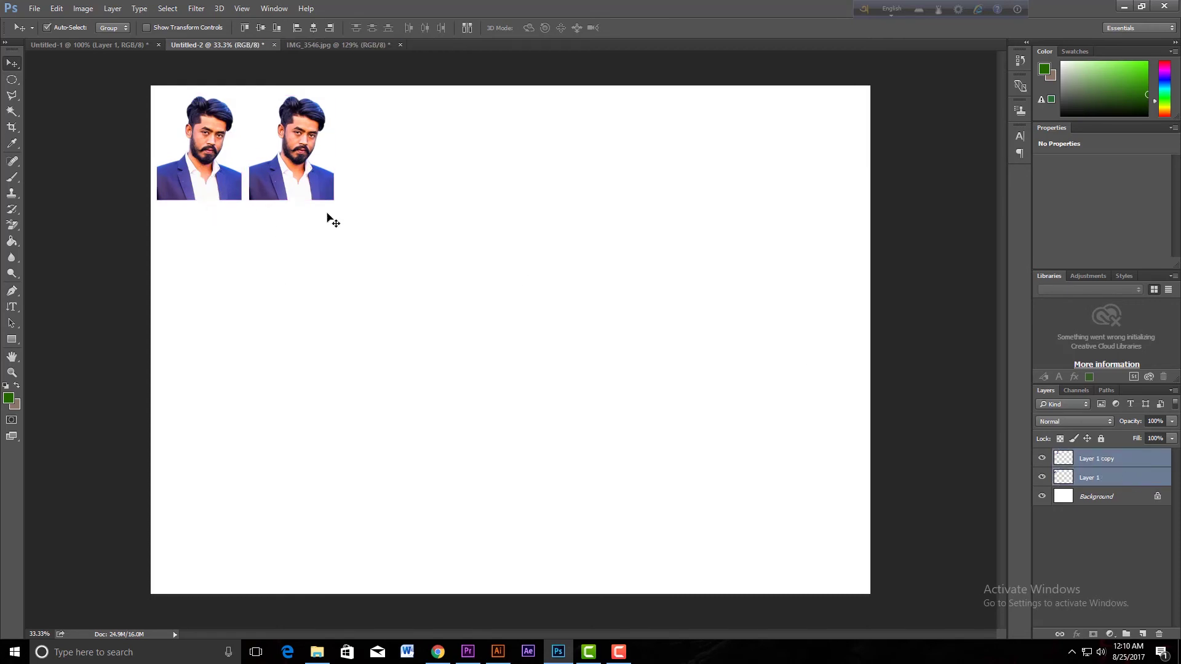
# Step: Duplicate the pair to the right to make four portraits, then select all four layers
pyautogui.moveTo(299, 180); pyautogui.dragTo(488, 184)
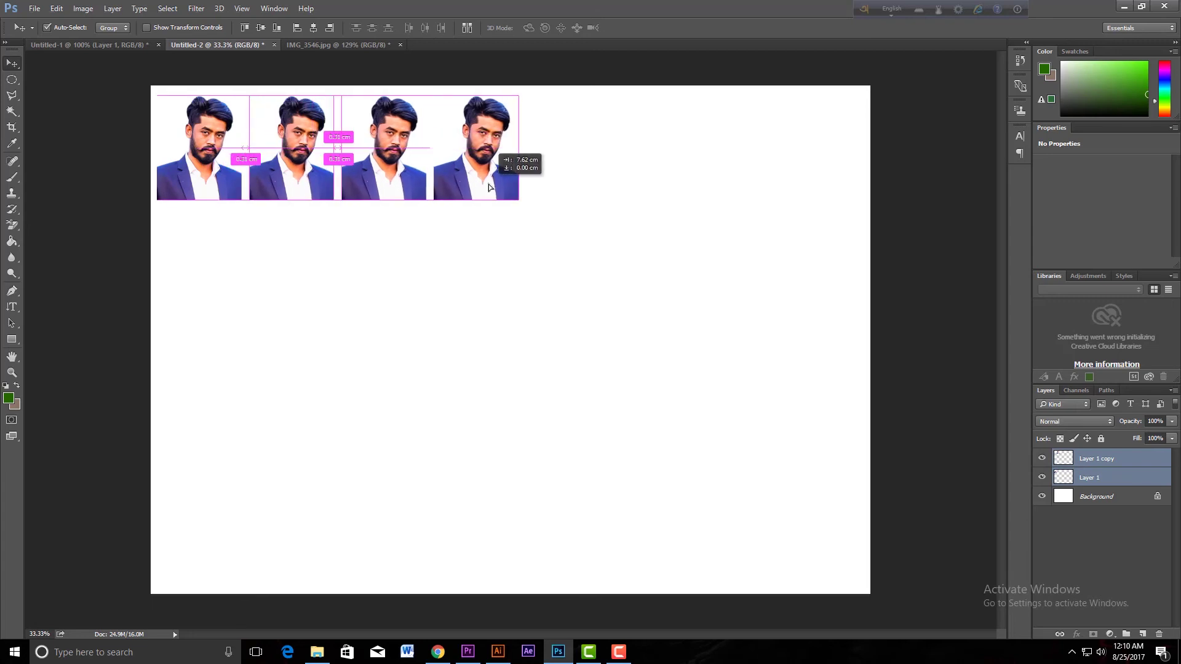
pyautogui.moveTo(488, 183); pyautogui.dragTo(488, 184)
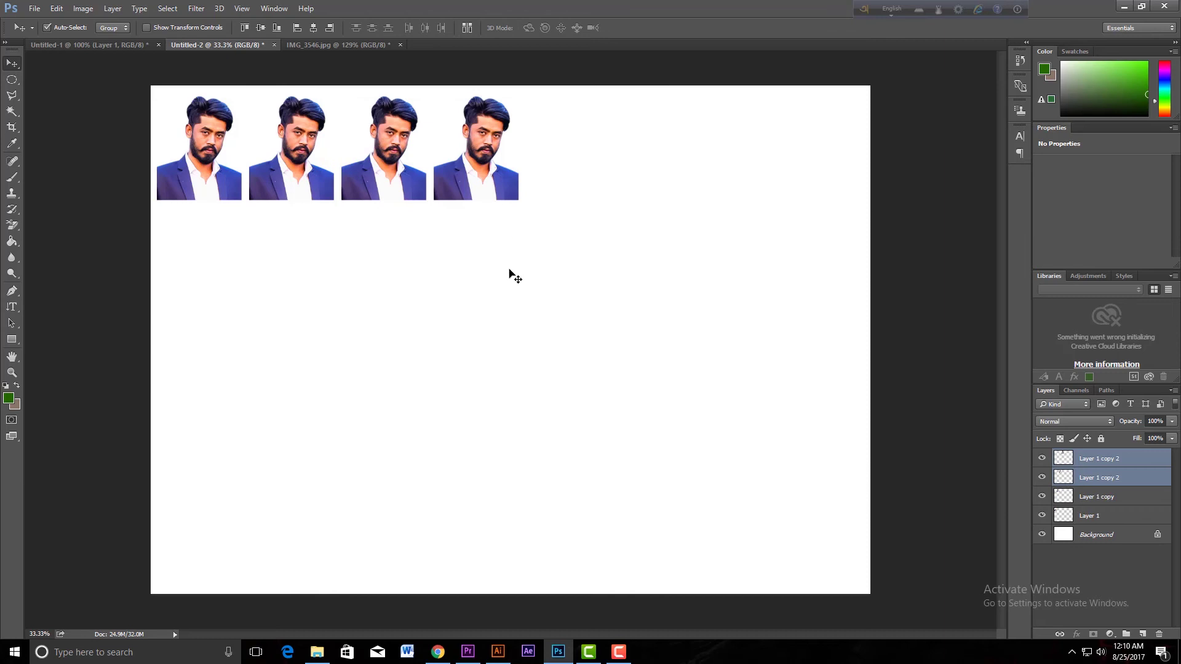
pyautogui.keyDown('shift'); pyautogui.click(1125, 521); pyautogui.keyUp('shift')
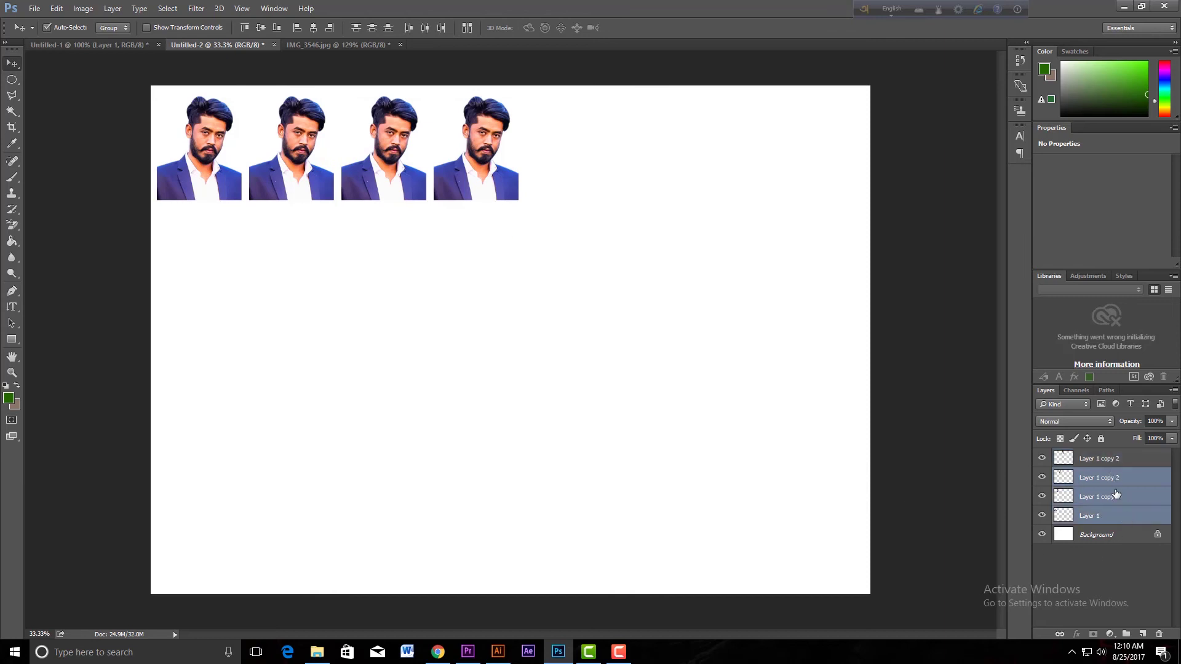
pyautogui.click(1110, 461)
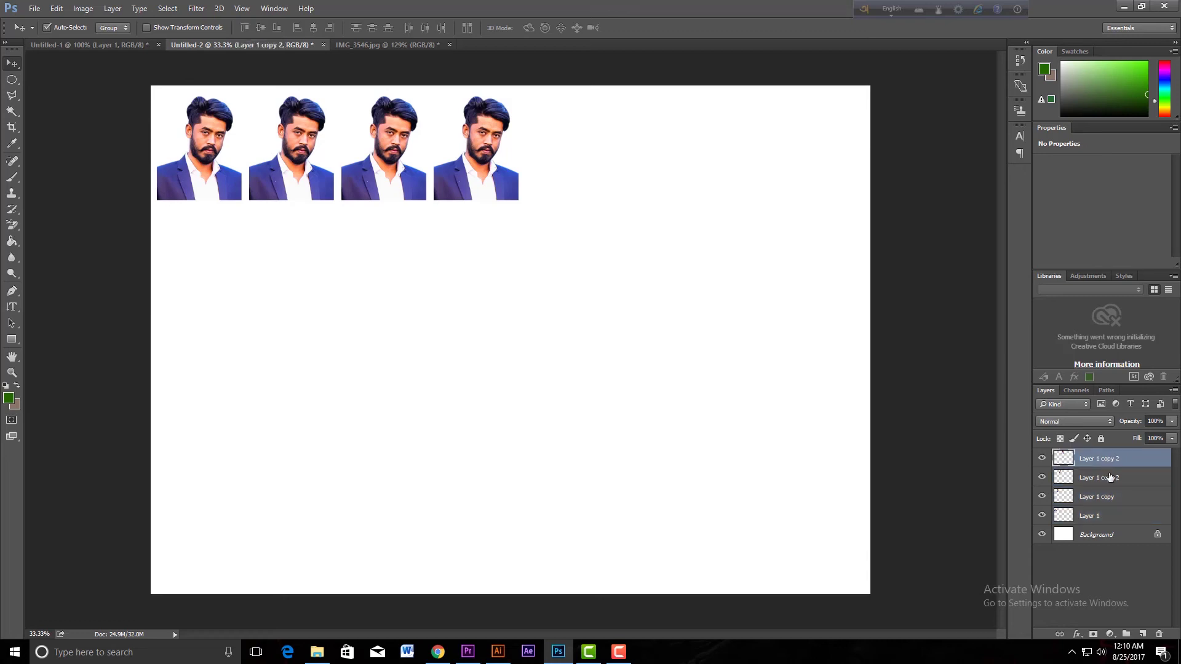
pyautogui.keyDown('shift'); pyautogui.click(1114, 519); pyautogui.keyUp('shift')
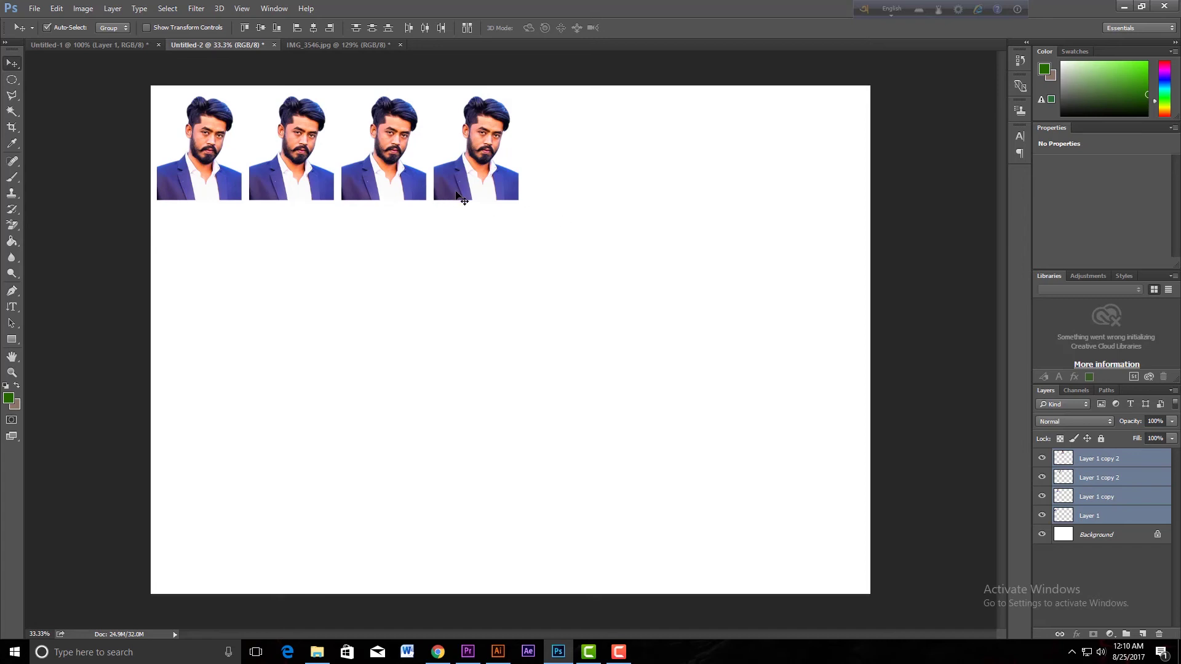
# Step: Copy the four portraits along the row, delete the overflowing eighth copy, and select all seven
pyautogui.moveTo(448, 194); pyautogui.dragTo(834, 197)
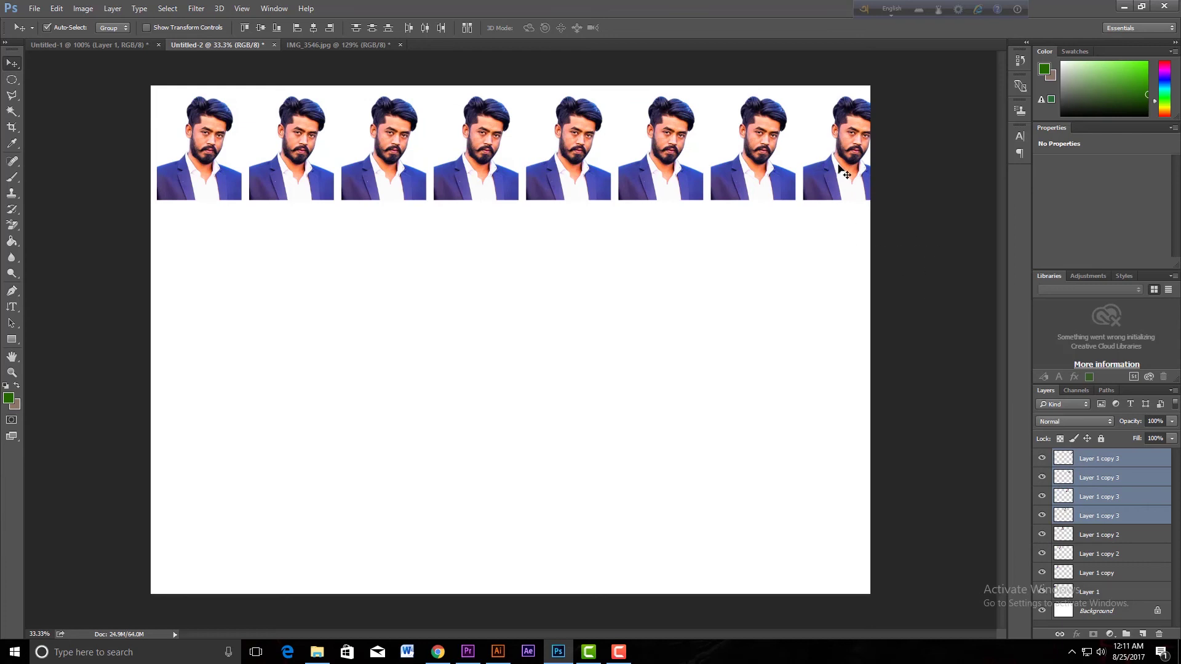
pyautogui.click(1121, 533)
pyautogui.click(1125, 459)
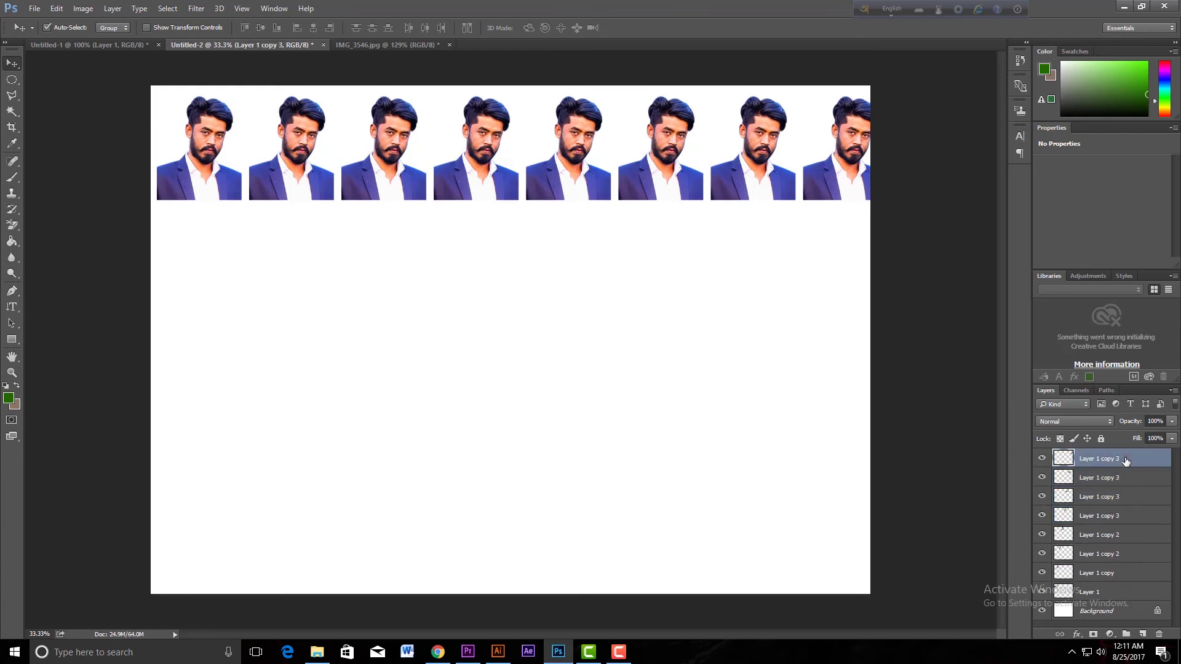
pyautogui.moveTo(836, 185); pyautogui.dragTo(915, 206)
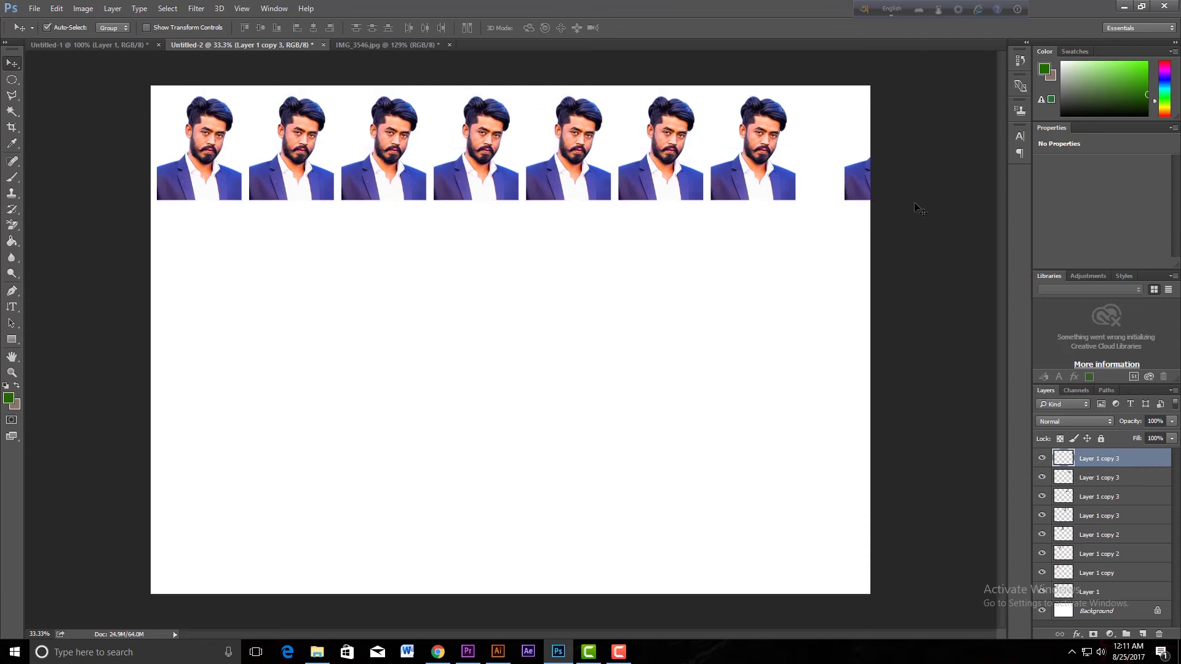
pyautogui.press('Delete')
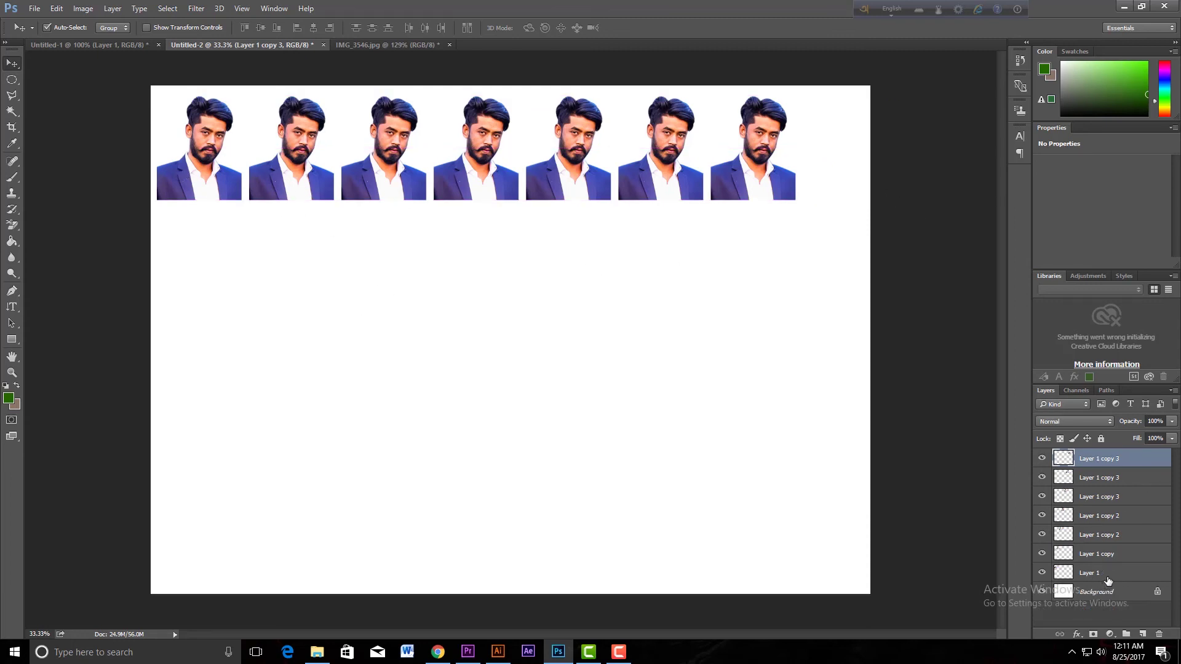
pyautogui.keyDown('shift'); pyautogui.click(1107, 575); pyautogui.keyUp('shift')
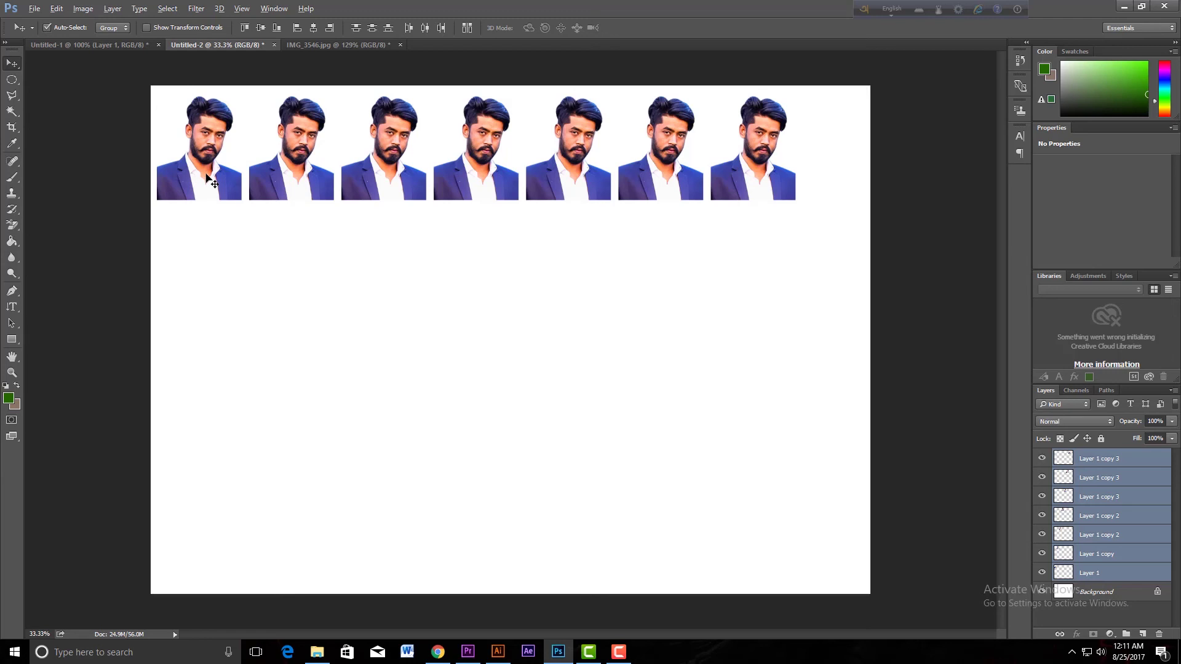
# Step: Duplicate the row of seven portraits downward as a second row
pyautogui.moveTo(208, 179); pyautogui.dragTo(215, 286)
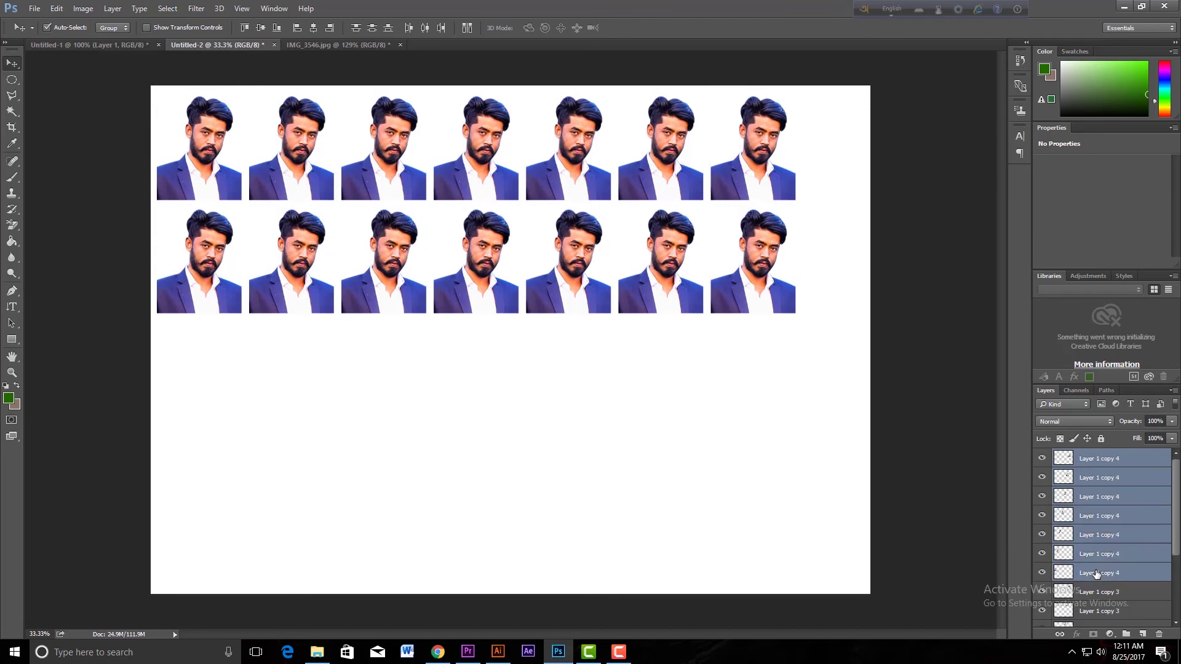
pyautogui.click(1134, 484)
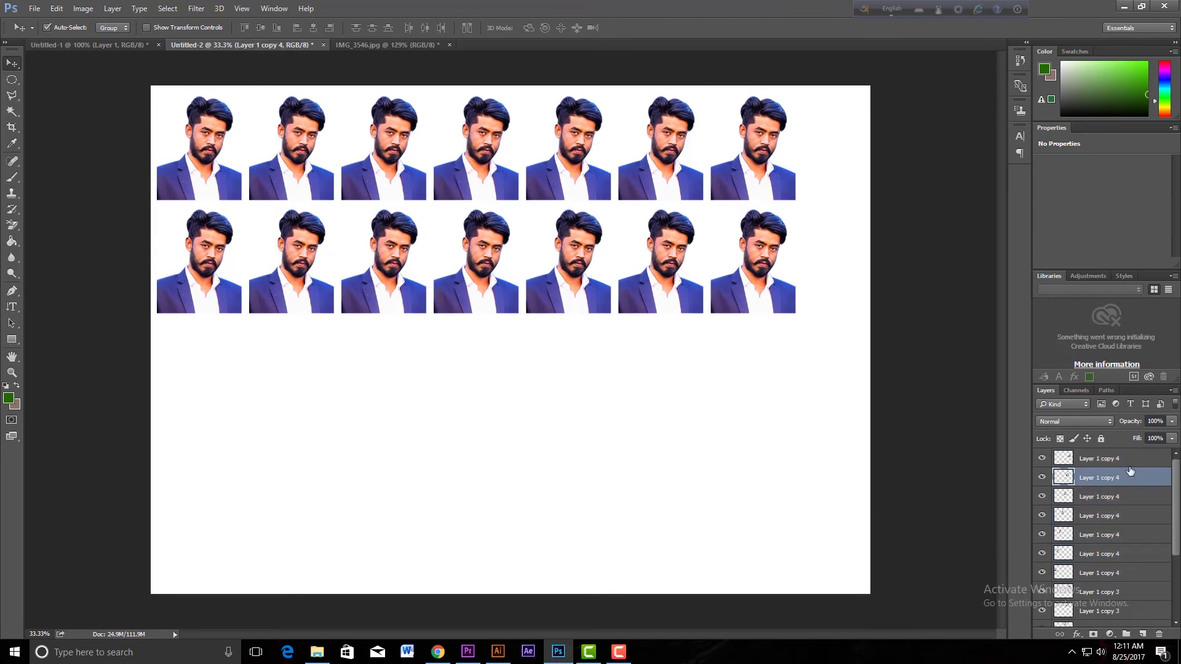
pyautogui.click(1127, 462)
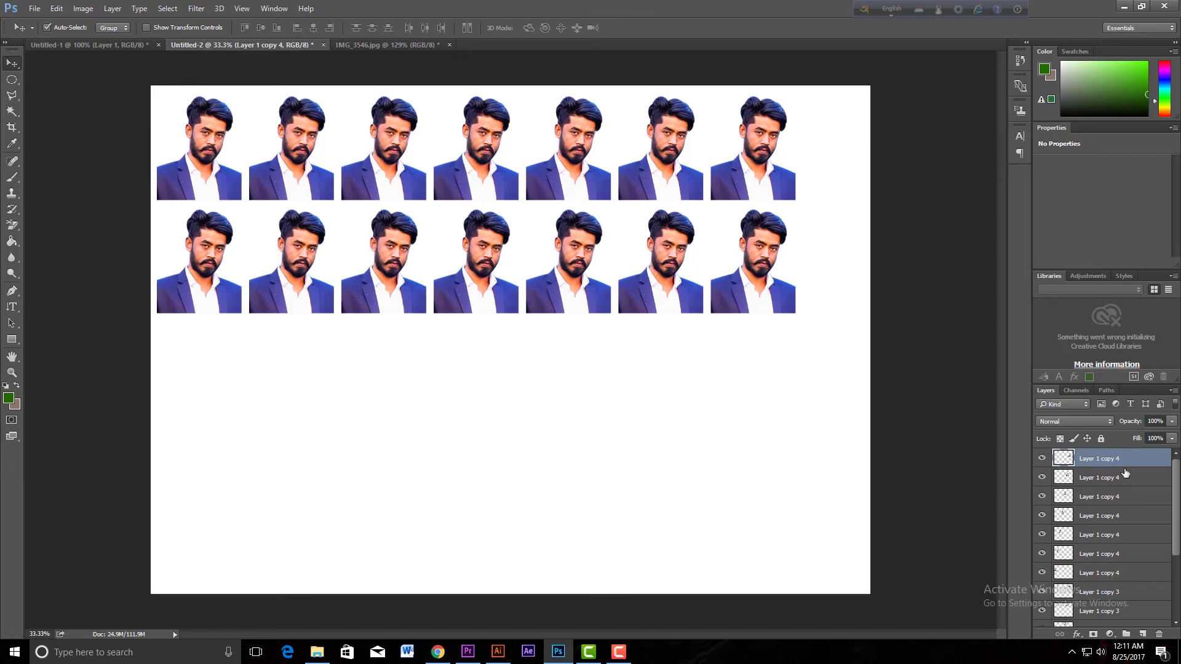
pyautogui.scroll(-5, 1126, 473)
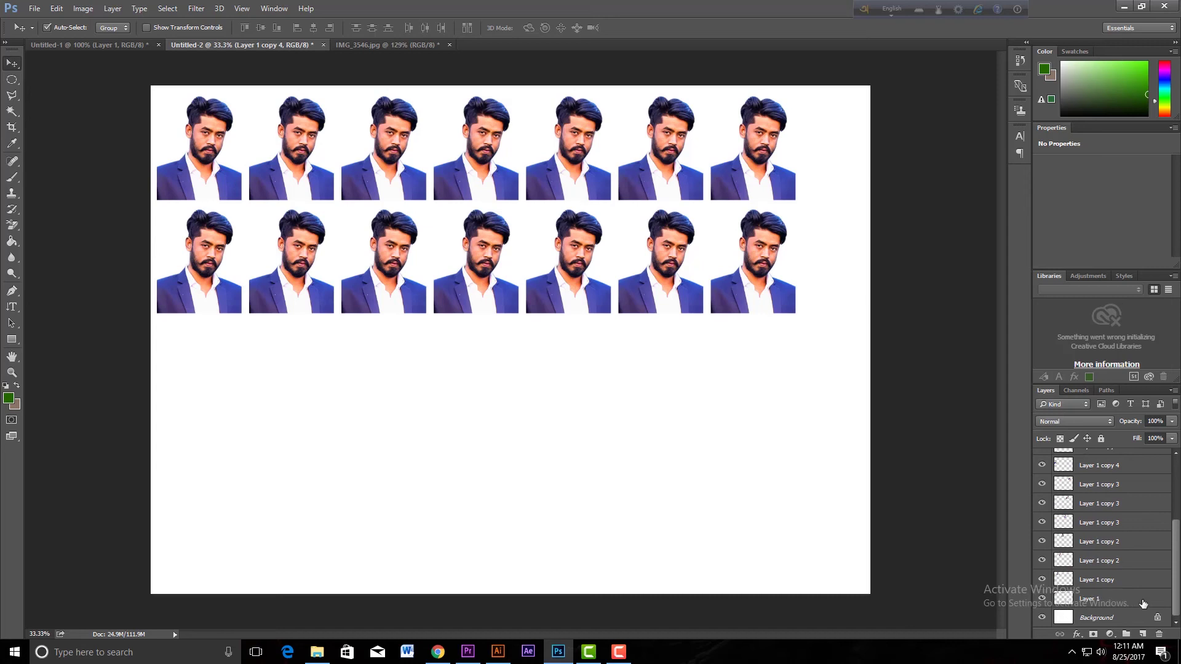
# Step: Select both rows' fourteen layers and copy them down to make four rows
pyautogui.keyDown('shift'); pyautogui.click(1142, 603); pyautogui.keyUp('shift')
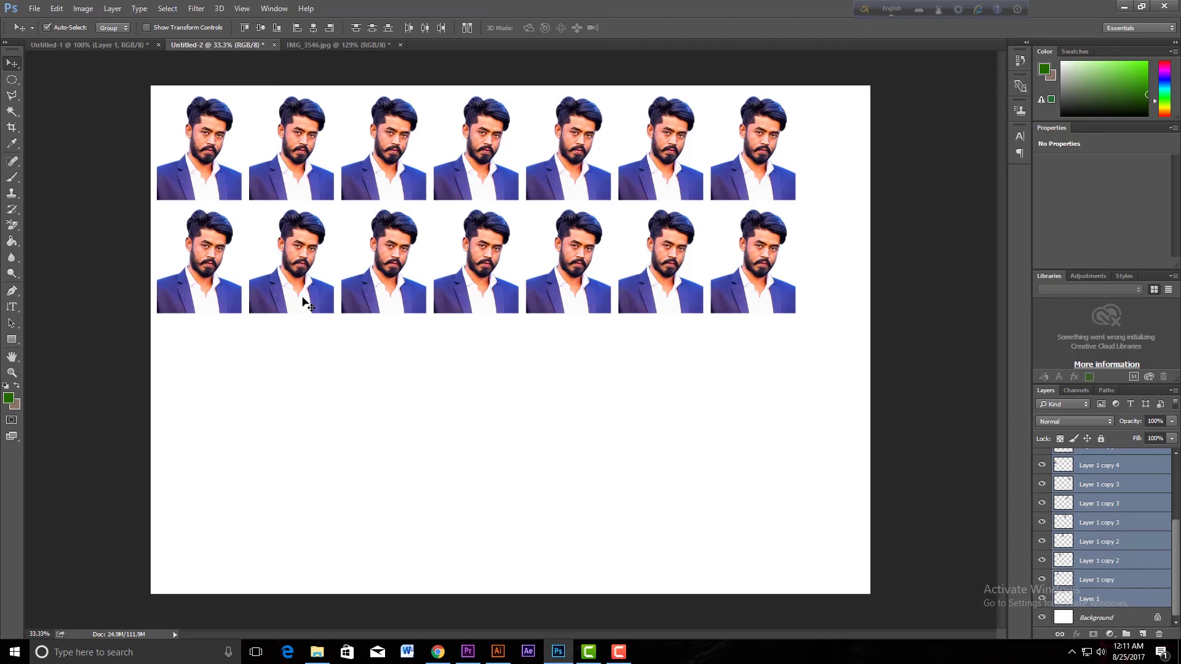
pyautogui.click(214, 315)
pyautogui.moveTo(214, 315); pyautogui.dragTo(215, 522)
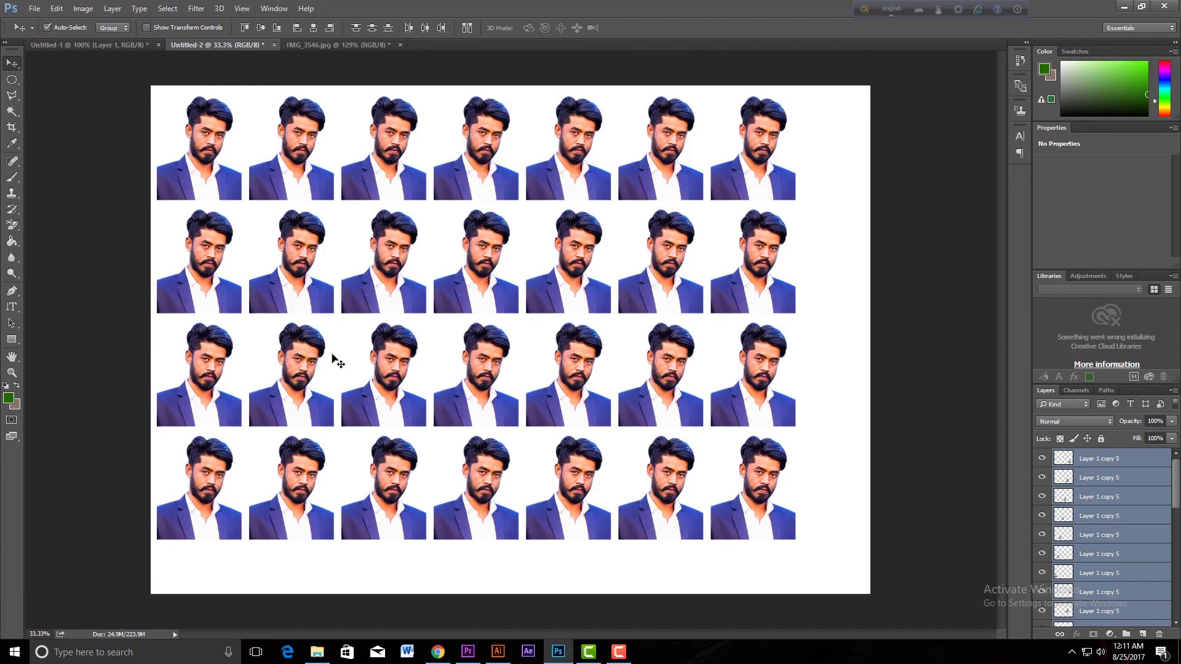
pyautogui.scroll(-1, 332, 355)
pyautogui.scroll(1, 334, 356)
# Step: Switch to the single-portrait Untitled-1 document and clear its selection outline
pyautogui.click(114, 44)
pyautogui.scroll(1, 650, 345)
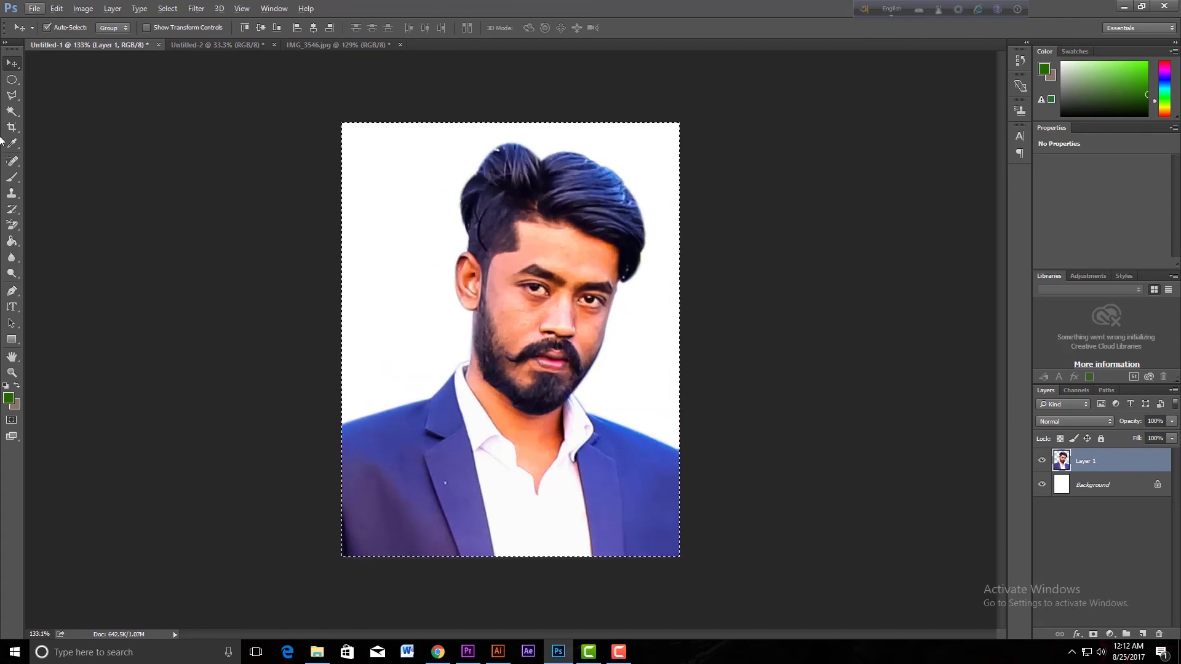
pyautogui.hotkey('ctrl', 'd')
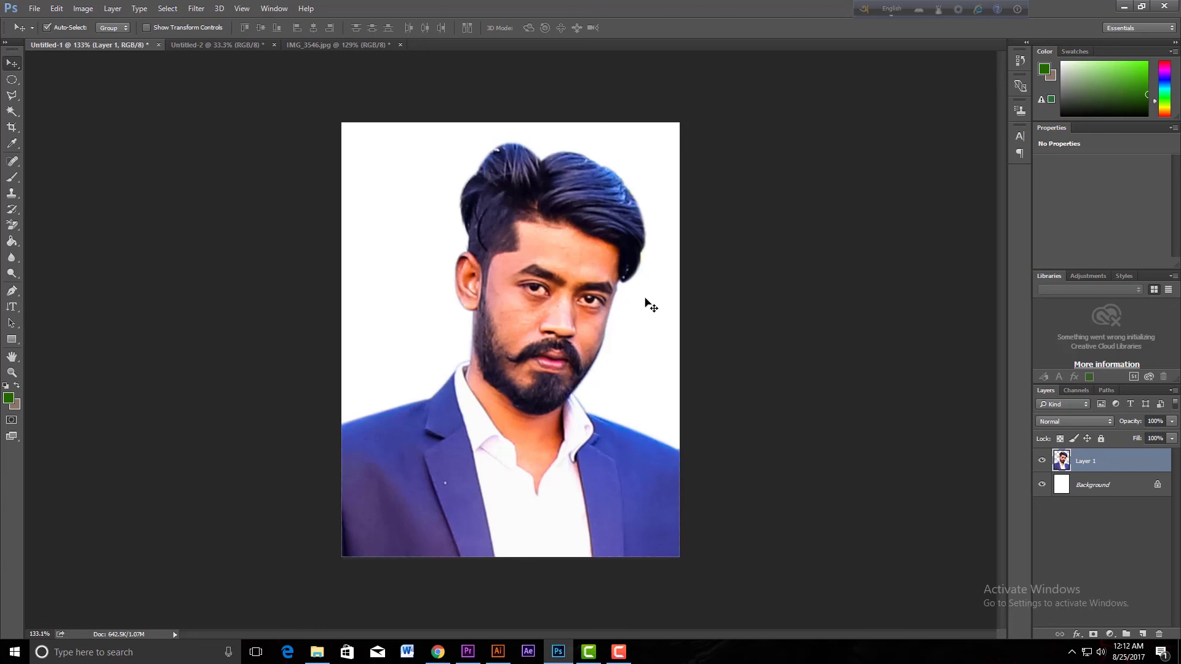
# Step: Save the portrait to the Desktop as ABC.psd in Photoshop (*.PSD) format
pyautogui.click(35, 9)
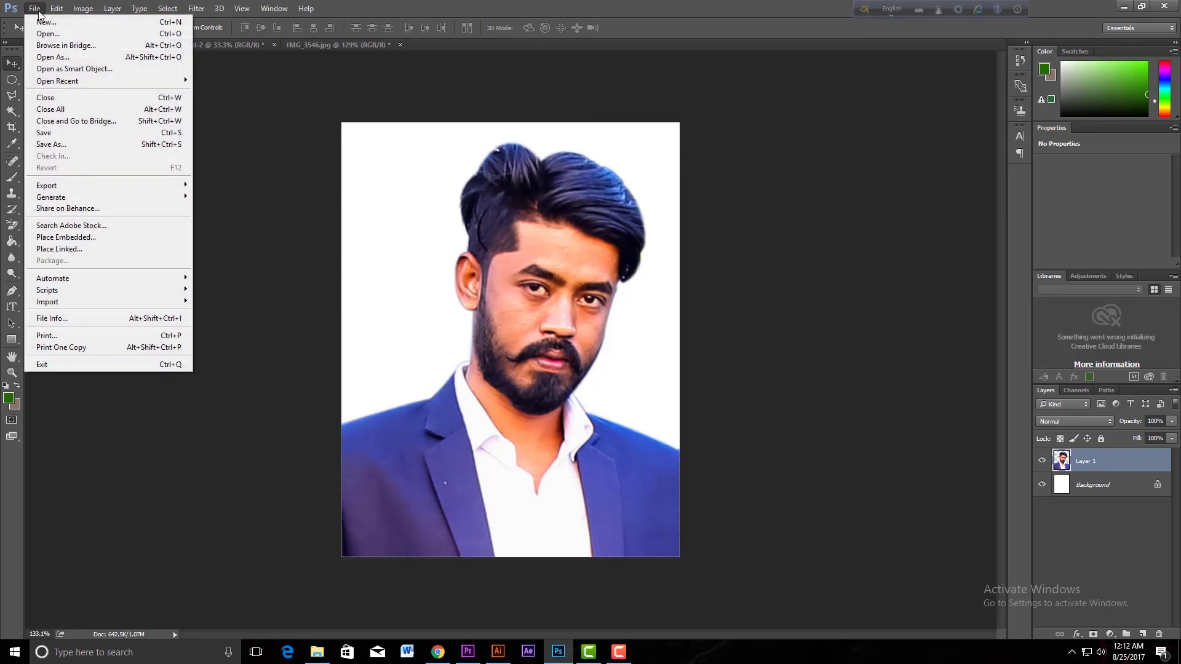
pyautogui.click(51, 144)
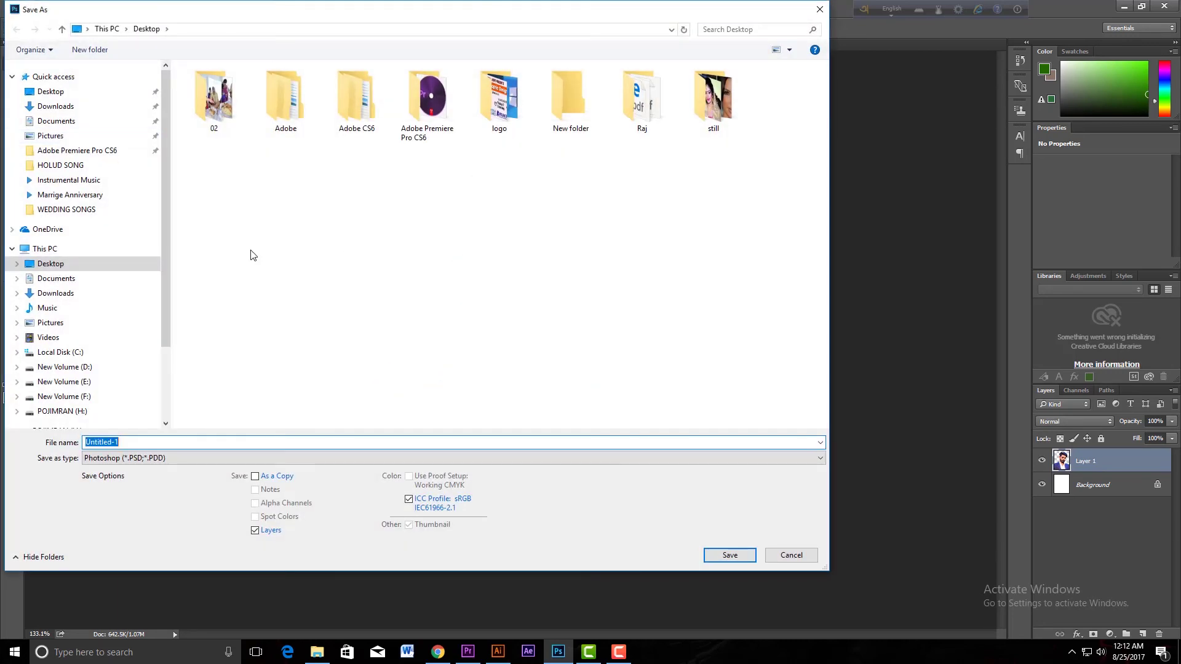
pyautogui.click(164, 461)
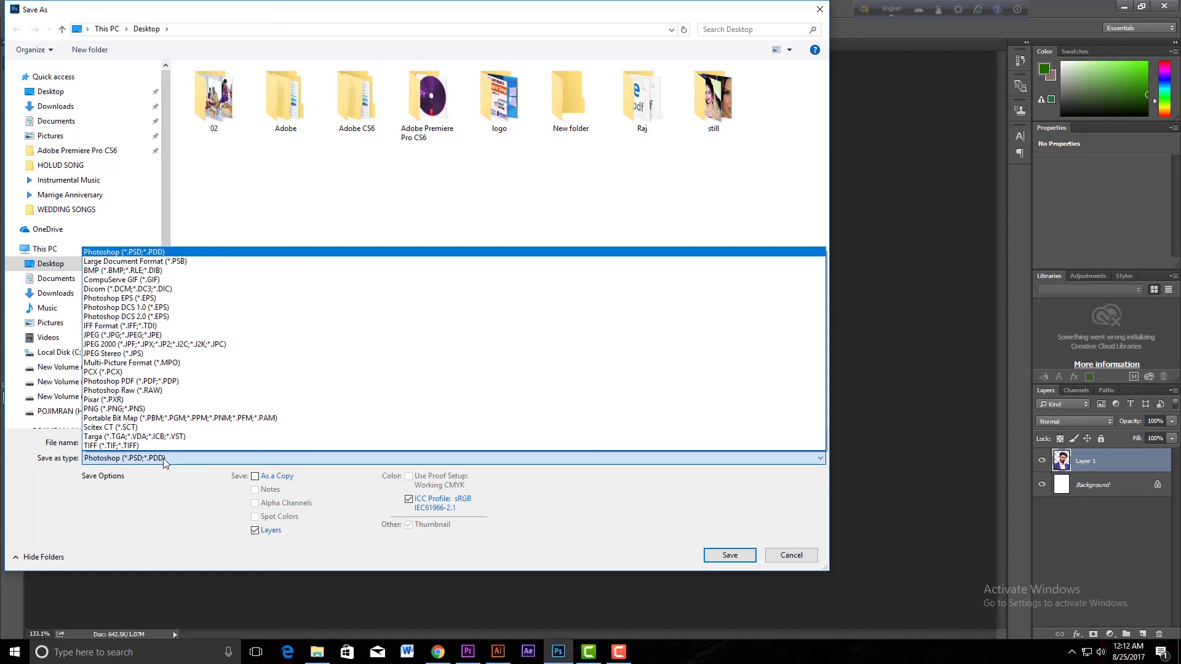
pyautogui.click(203, 459)
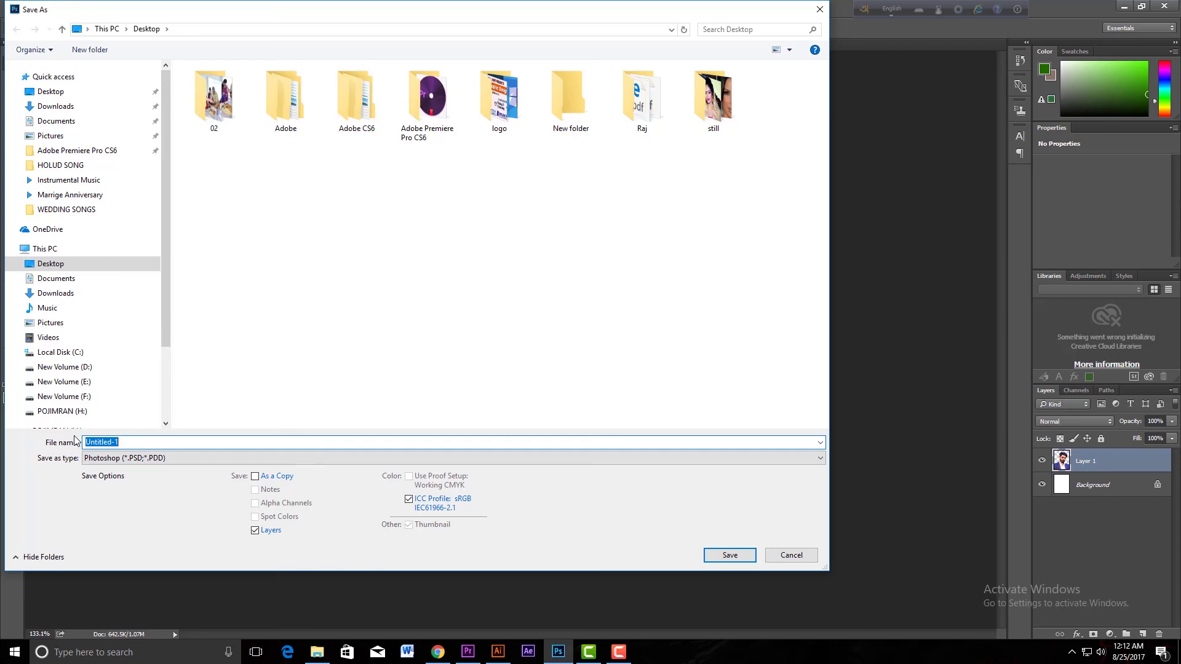
pyautogui.write('ABC')
pyautogui.moveTo(91, 276)
pyautogui.click(723, 556)
pyautogui.click(728, 201)
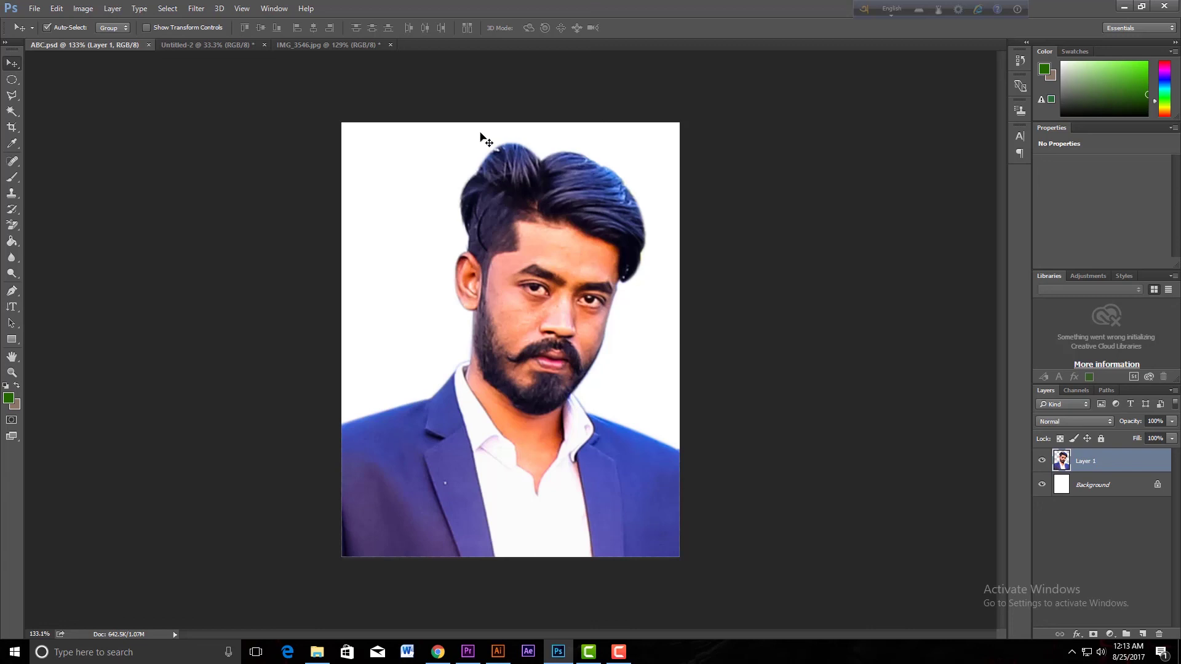
# Step: Quit Photoshop without saving IMG_3546.jpg, then pick the saved ABC.psd on the desktop
pyautogui.click(1164, 6)
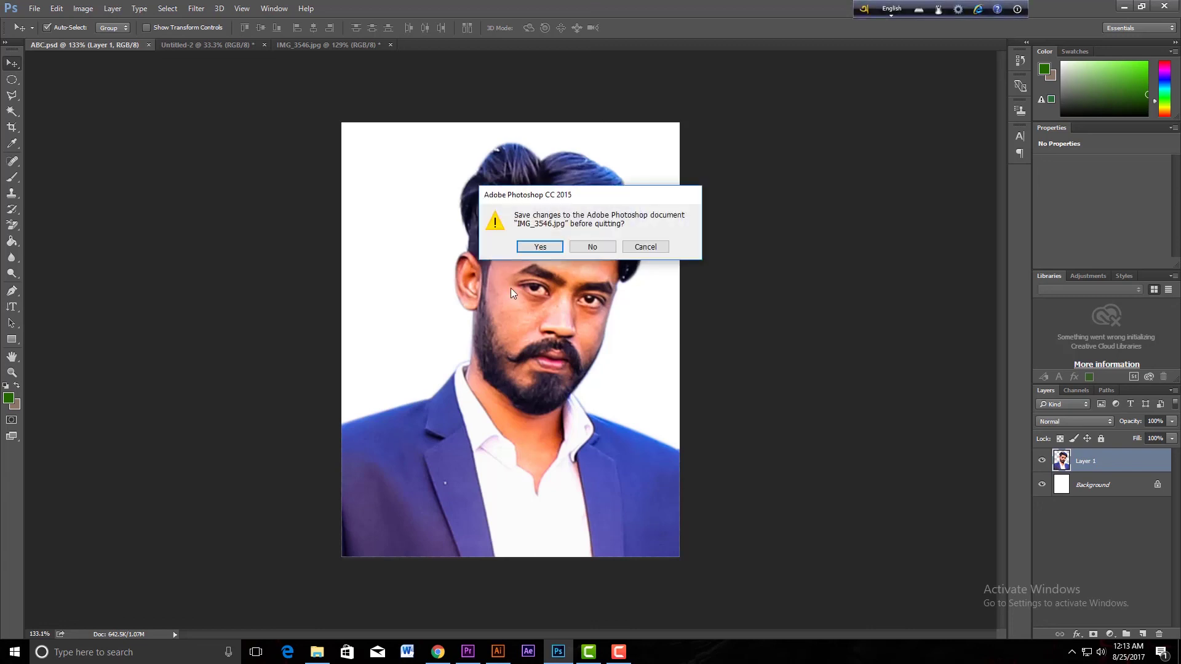
pyautogui.click(600, 248)
pyautogui.rightClick(606, 143)
pyautogui.click(622, 193)
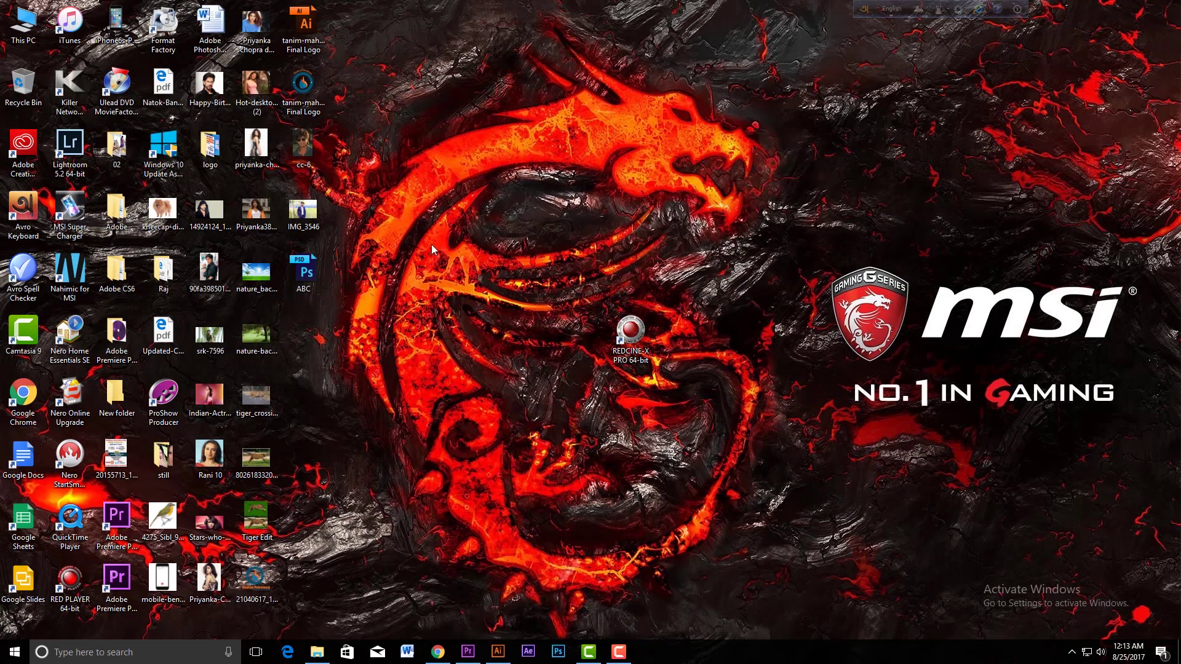
pyautogui.click(314, 273)
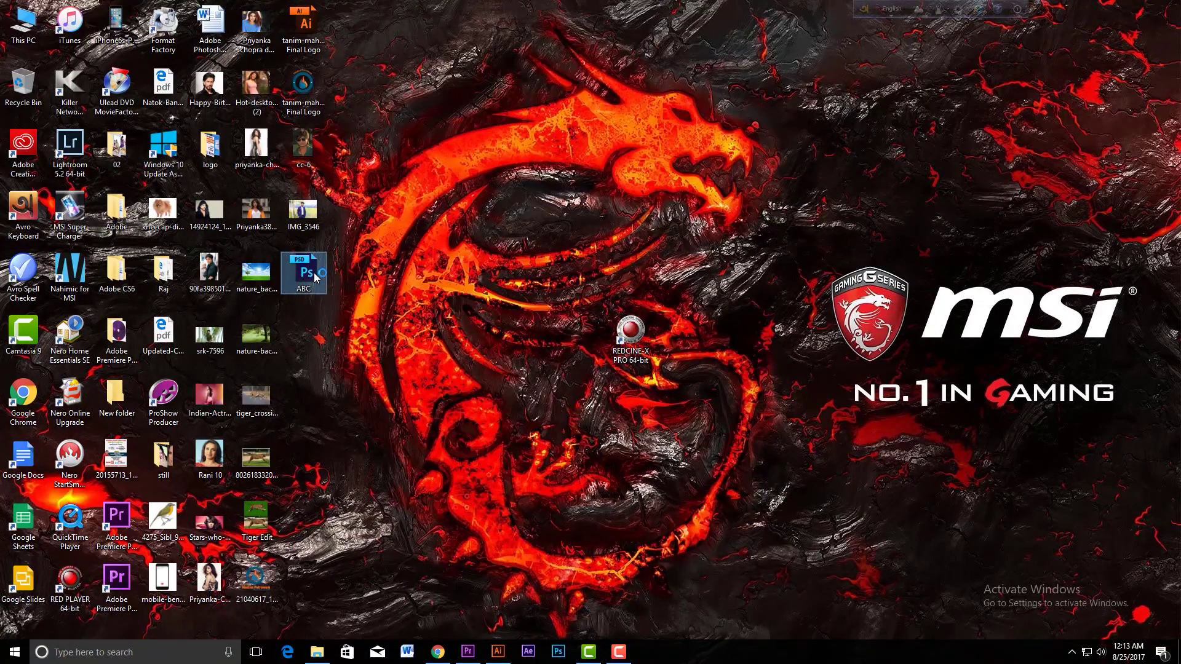